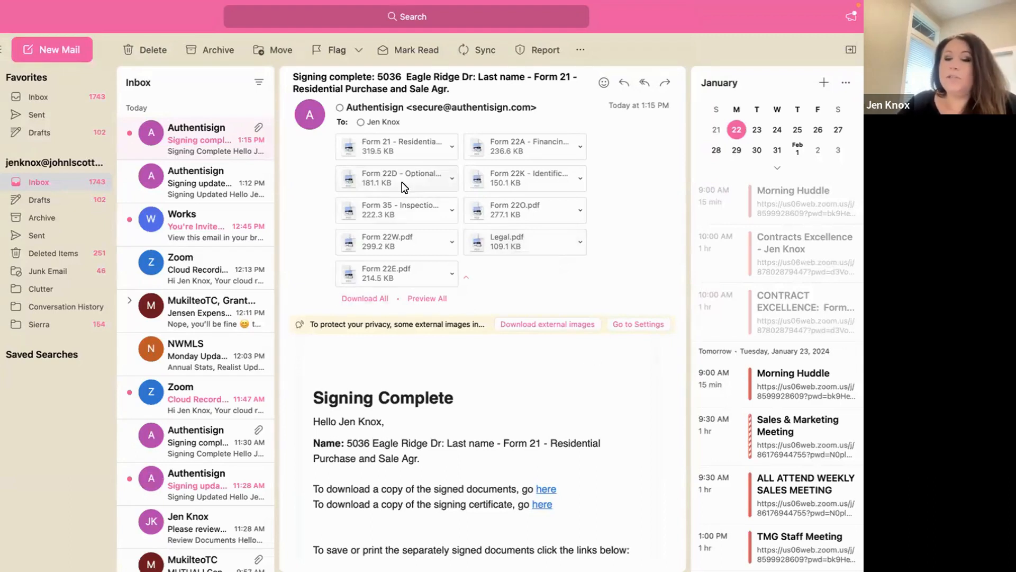
- Open the signed documents from the Signing Complete email and save the PDF in the Downloads folder
{"action": "left_click", "coordinate": [549, 489]}
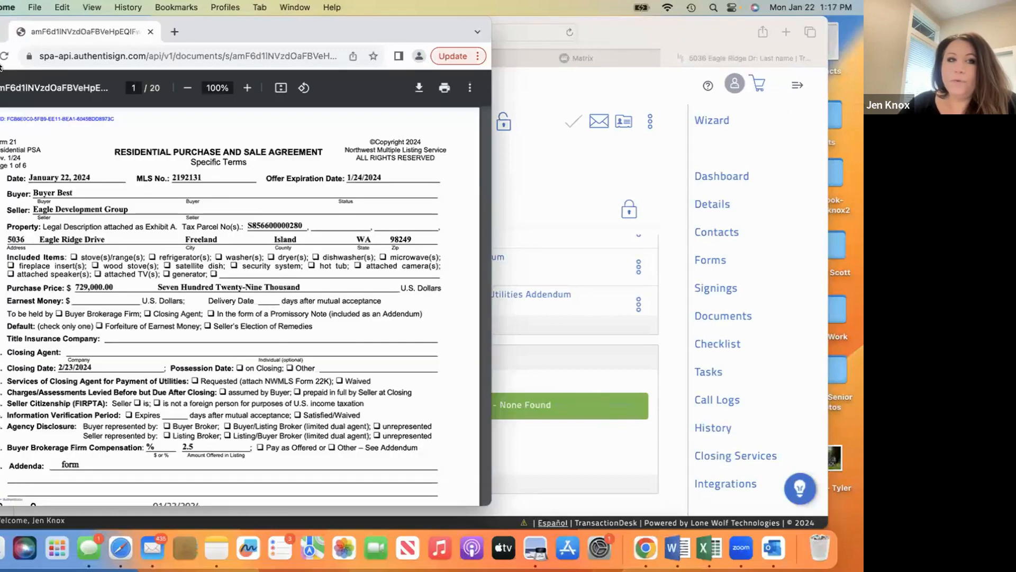
{"action": "left_click", "coordinate": [0, 32]}
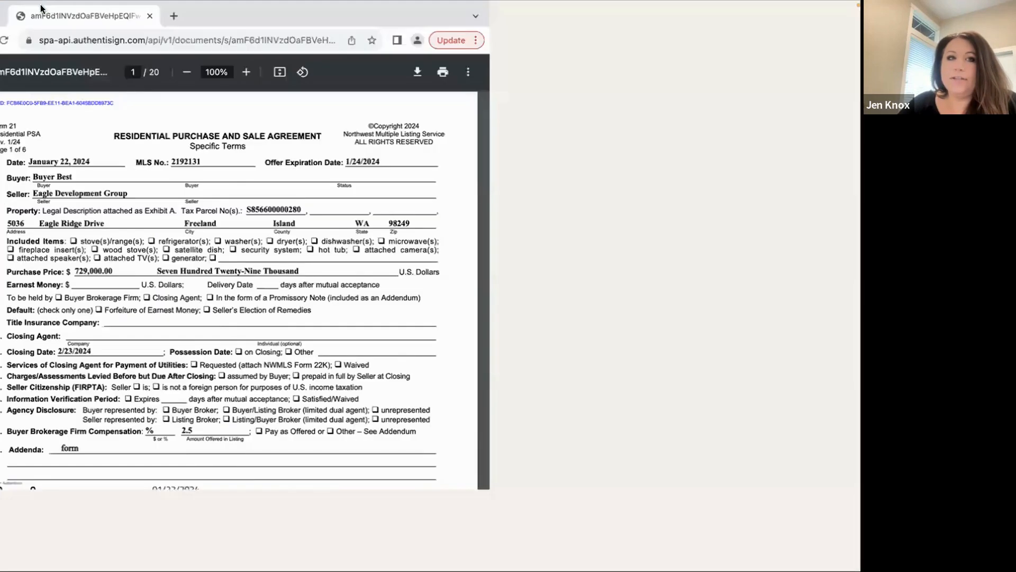
{"action": "left_click", "coordinate": [1, 26]}
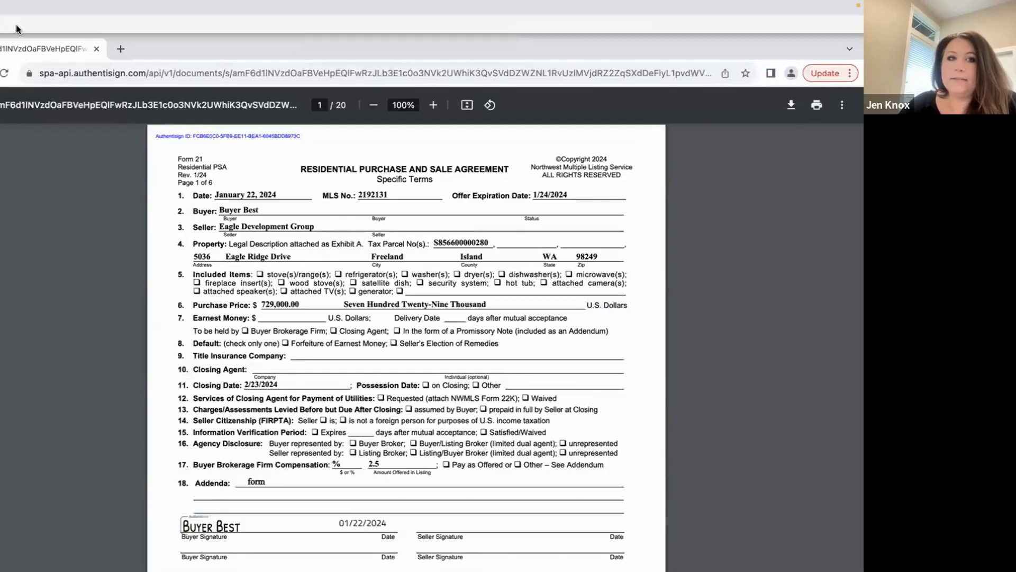
{"action": "left_click", "coordinate": [33, 8]}
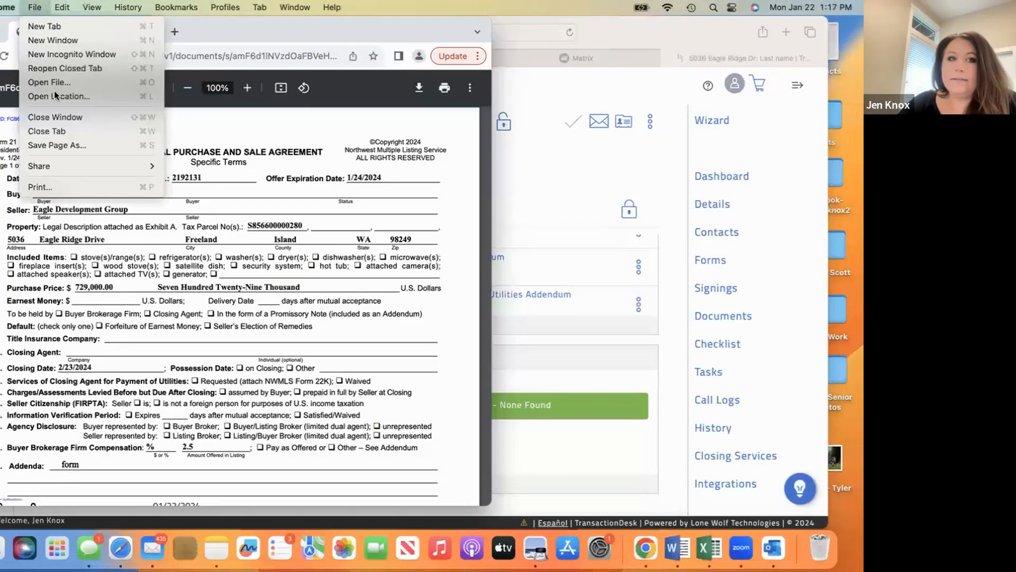
{"action": "left_click", "coordinate": [69, 142]}
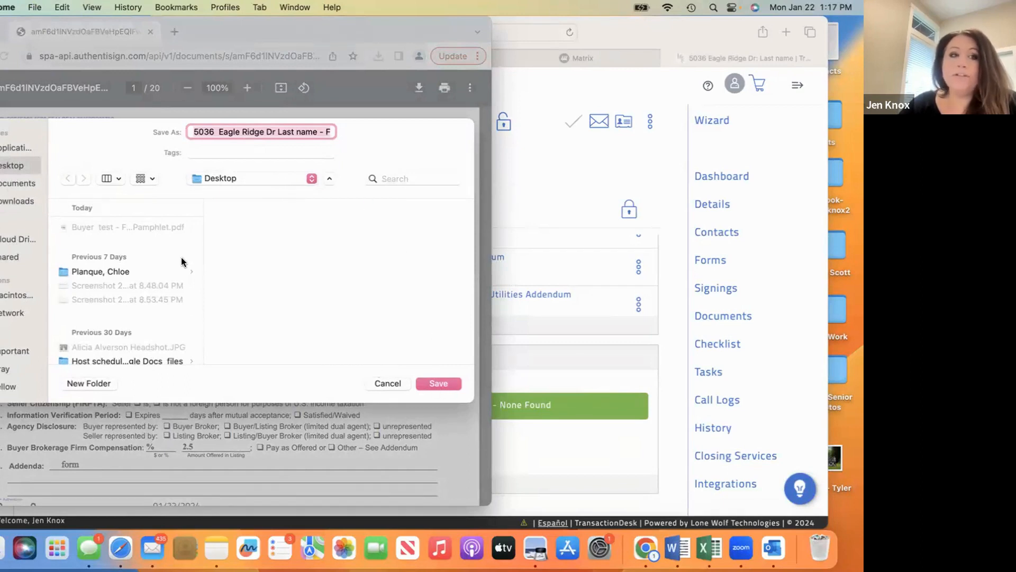
{"action": "left_click", "coordinate": [10, 201]}
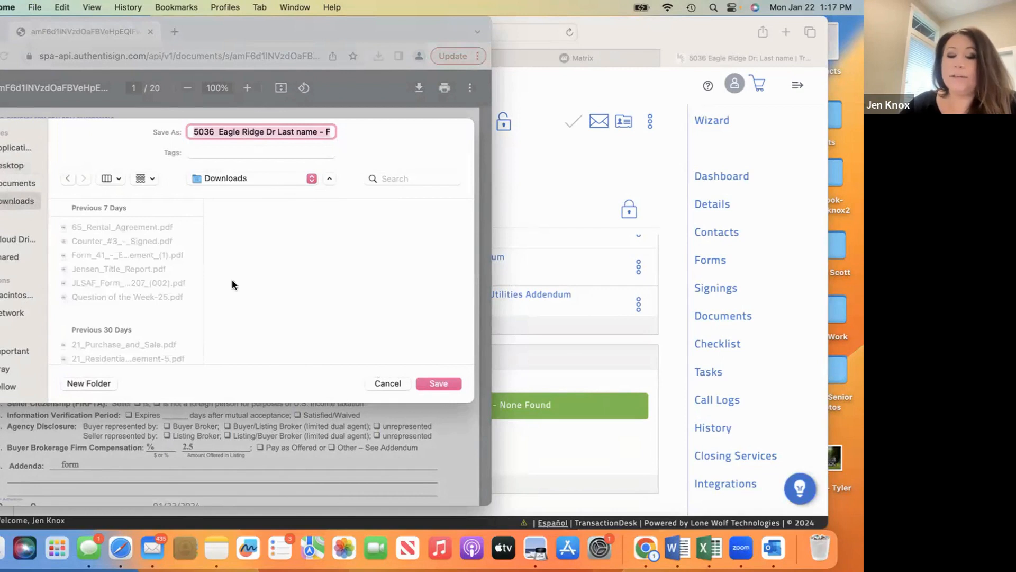
{"action": "left_click", "coordinate": [438, 384]}
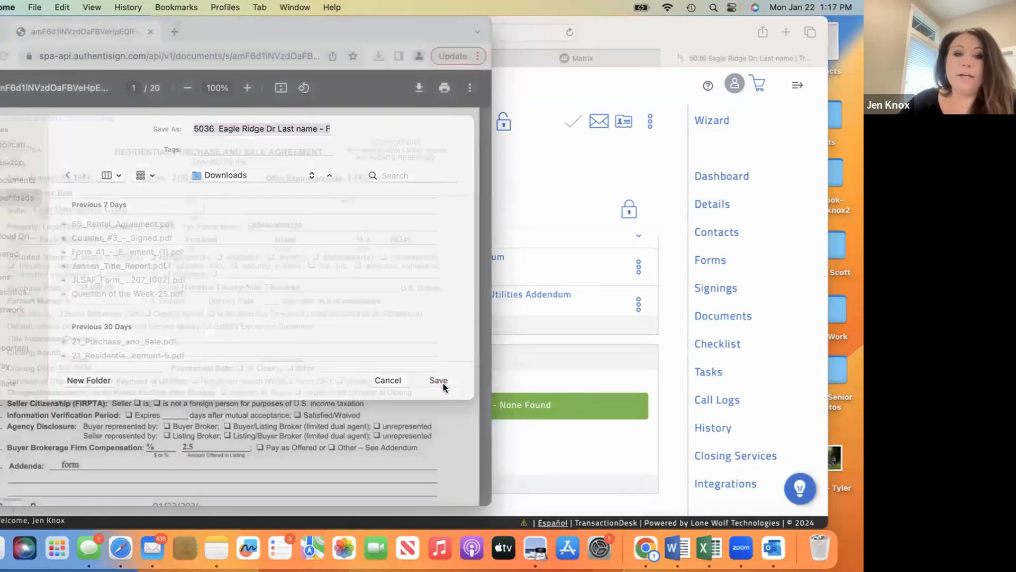
- Switch to TransactionDesk and upload the saved Form 21 Residential Purchase and Sale Agreement PDF from Downloads to the transaction's documents
{"action": "left_click", "coordinate": [544, 187]}
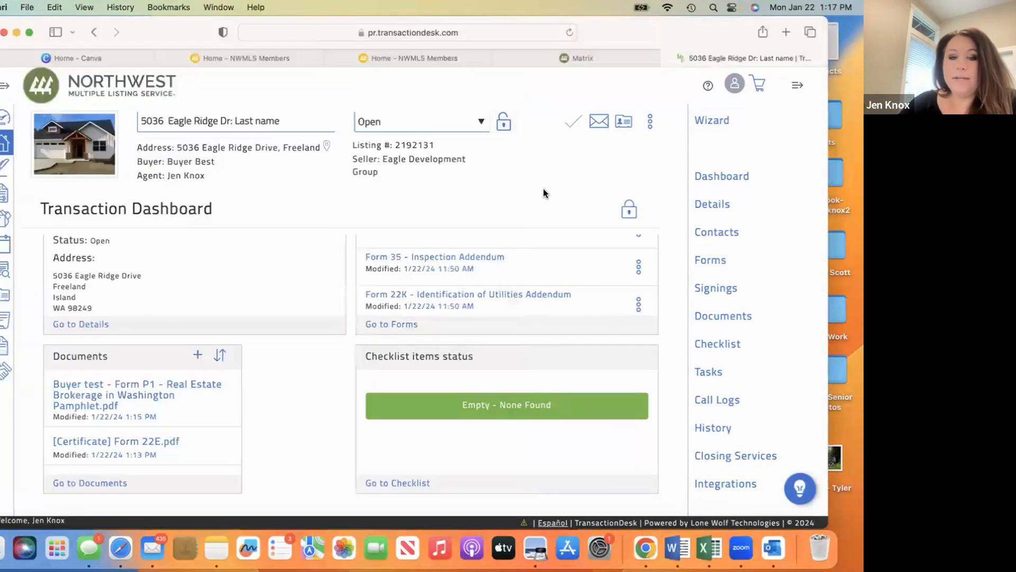
{"action": "scroll", "coordinate": [554, 280], "scroll_direction": "up", "scroll_amount": 3}
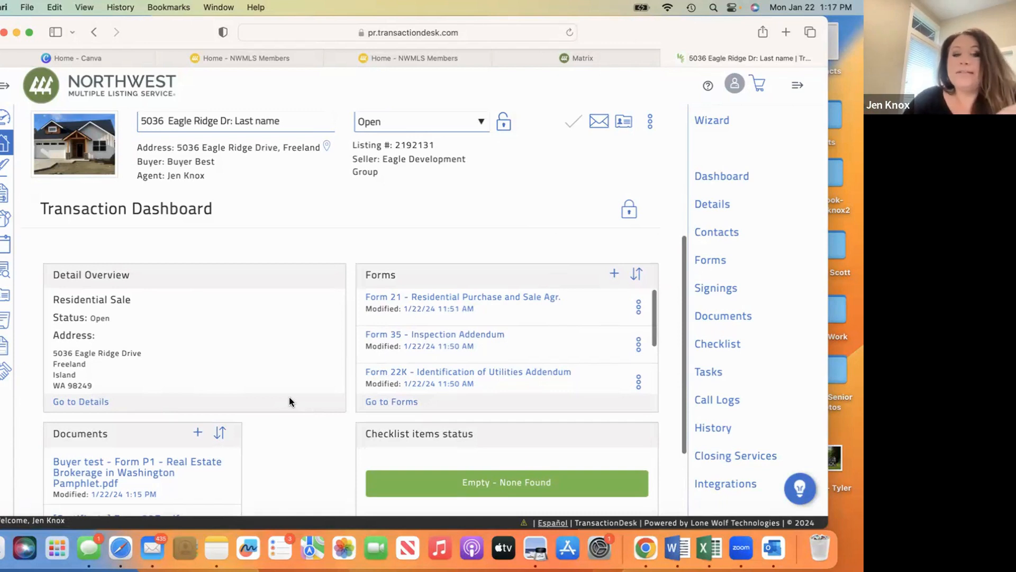
{"action": "left_click", "coordinate": [198, 432]}
{"action": "left_click", "coordinate": [414, 202]}
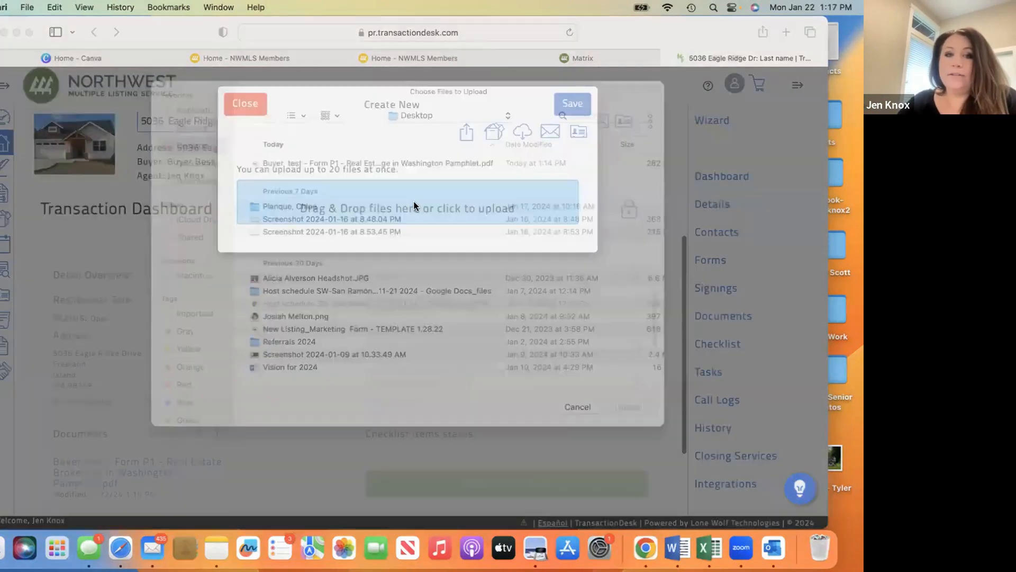
{"action": "left_click", "coordinate": [198, 200]}
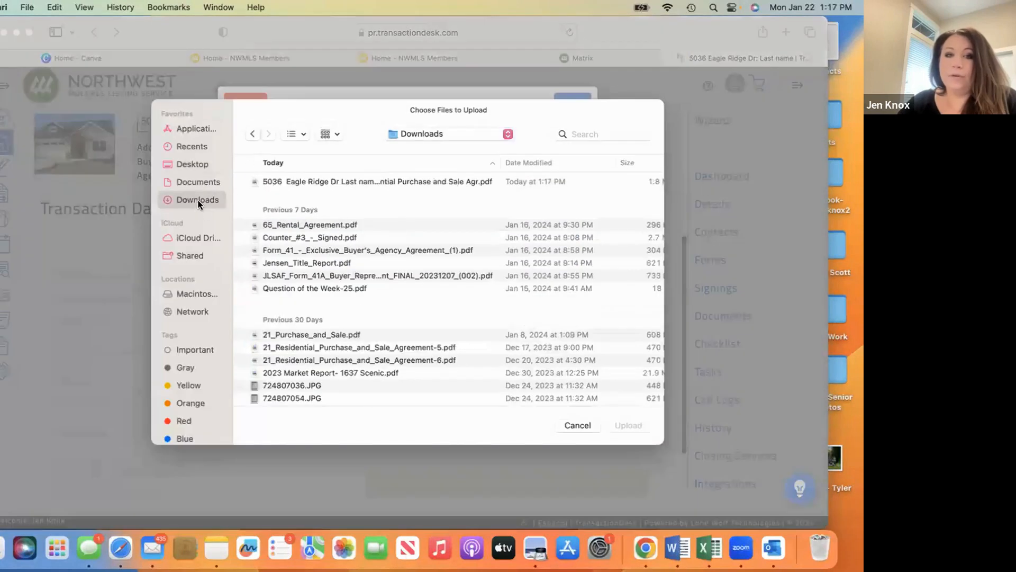
{"action": "double_click", "coordinate": [315, 179]}
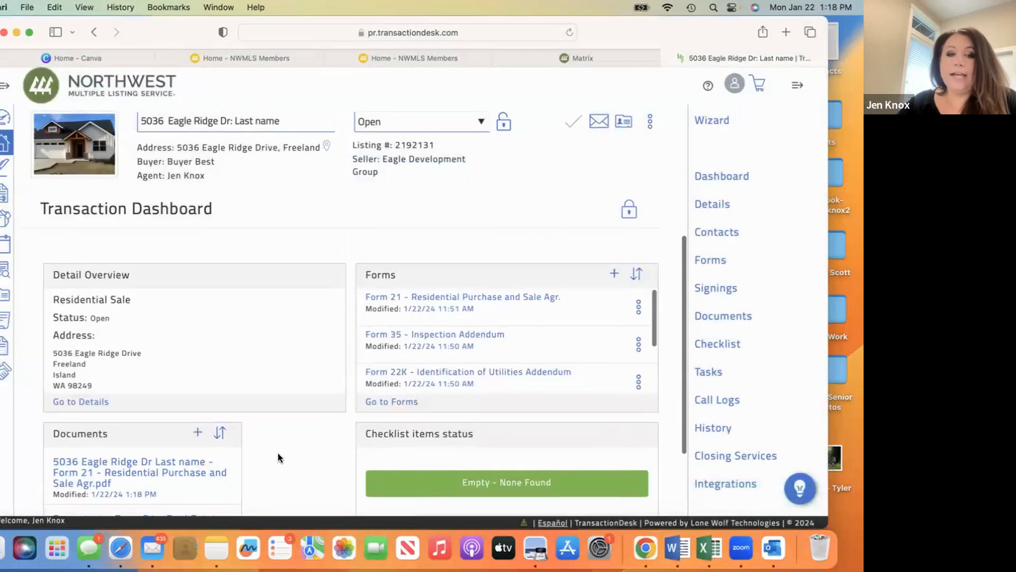
{"action": "scroll", "coordinate": [278, 453], "scroll_direction": "down", "scroll_amount": 3}
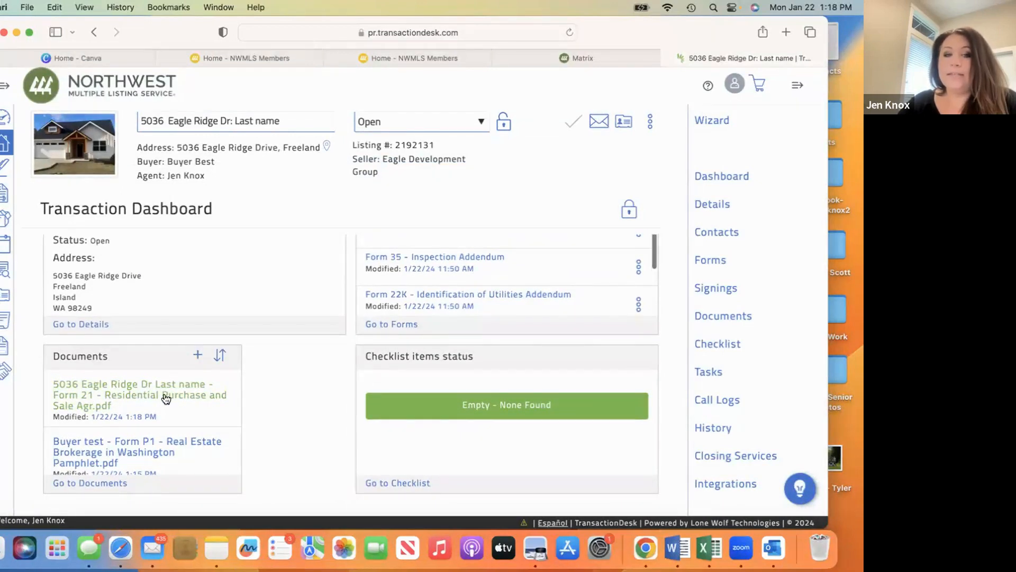
- Start adding a form to the transaction, search the form library for "36", and clear the search
{"action": "scroll", "coordinate": [263, 390], "scroll_direction": "up", "scroll_amount": 3}
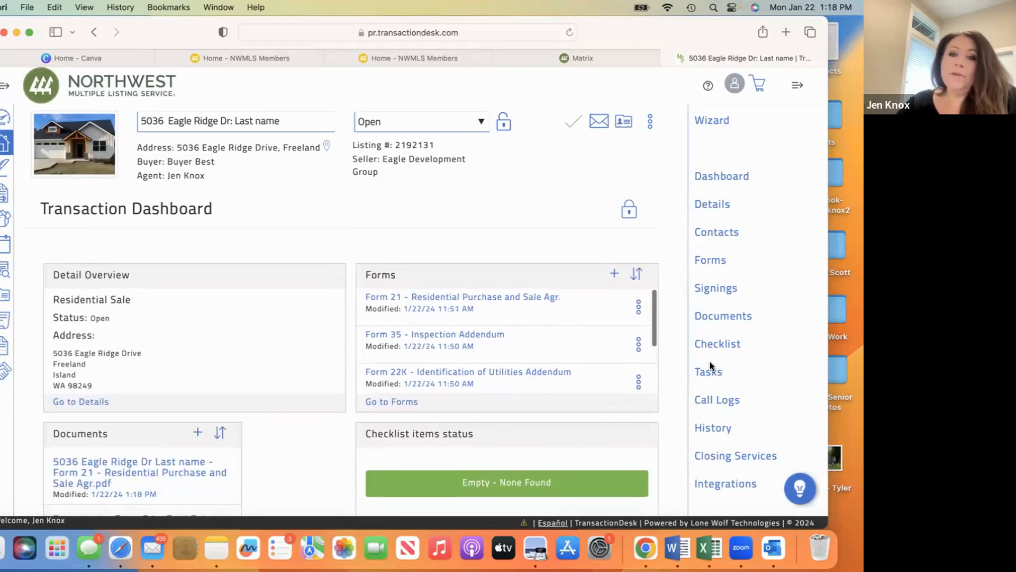
{"action": "left_click", "coordinate": [614, 275]}
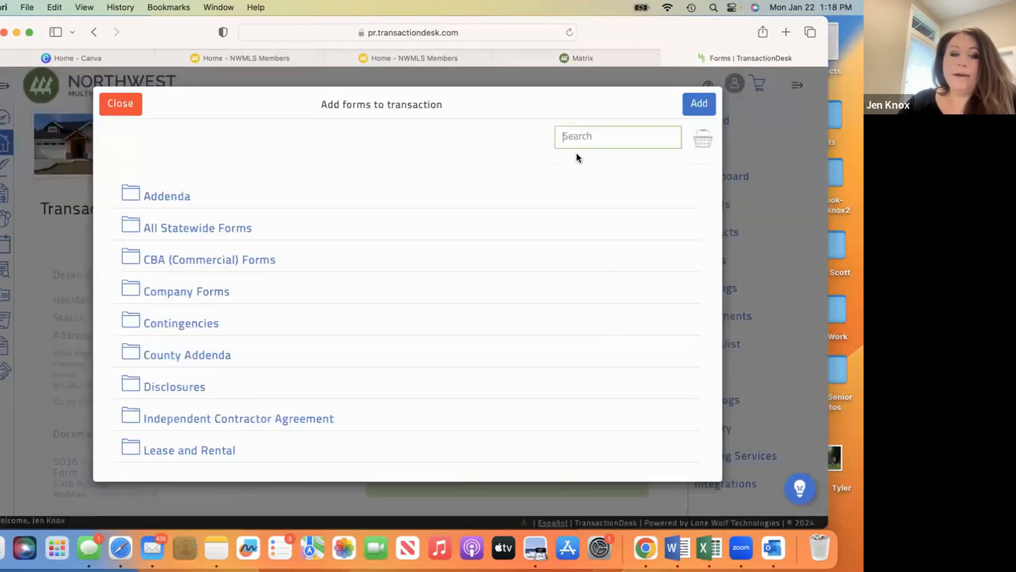
{"action": "type", "text": "36"}
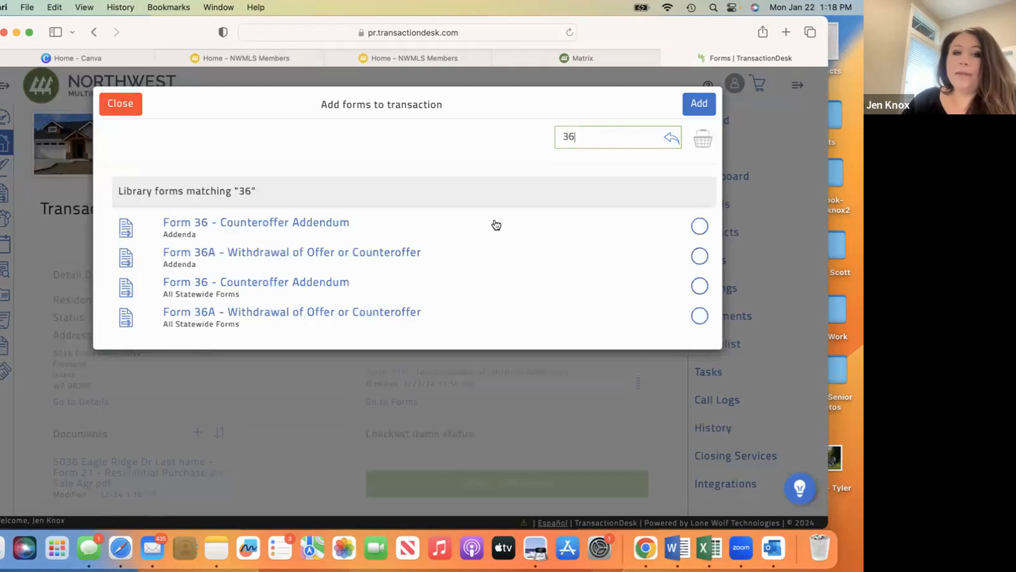
{"action": "key", "text": "BackSpace"}
{"action": "key", "text": "BackSpace"}
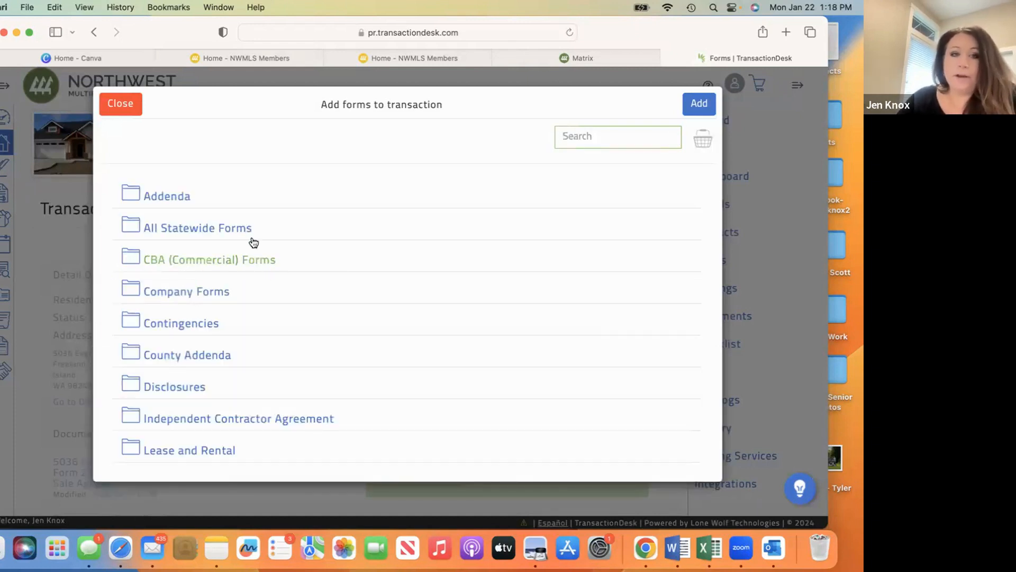
- Browse the forms in the All Statewide Forms folder
{"action": "left_click", "coordinate": [214, 232]}
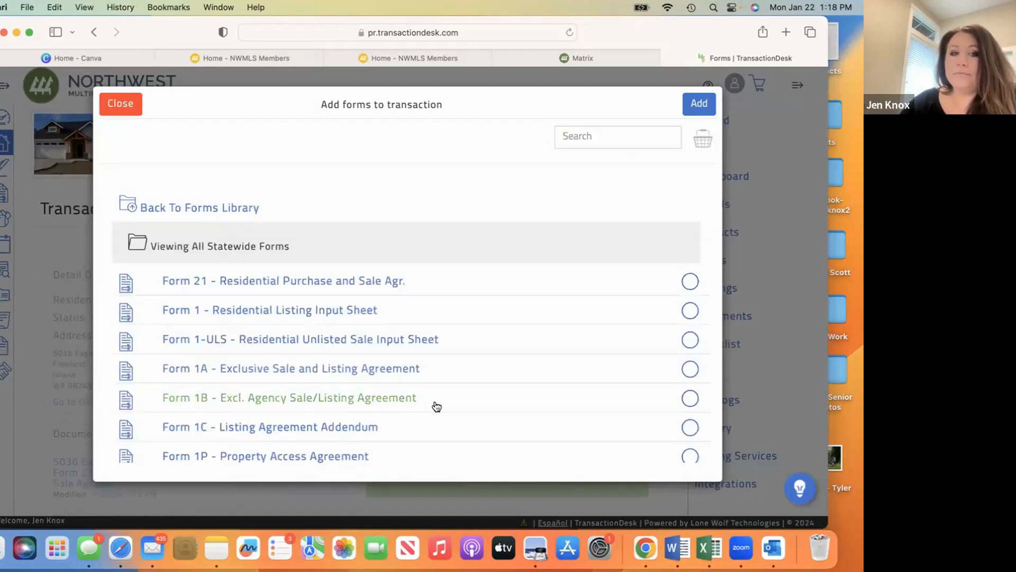
{"action": "scroll", "coordinate": [436, 406], "scroll_direction": "down", "scroll_amount": 10}
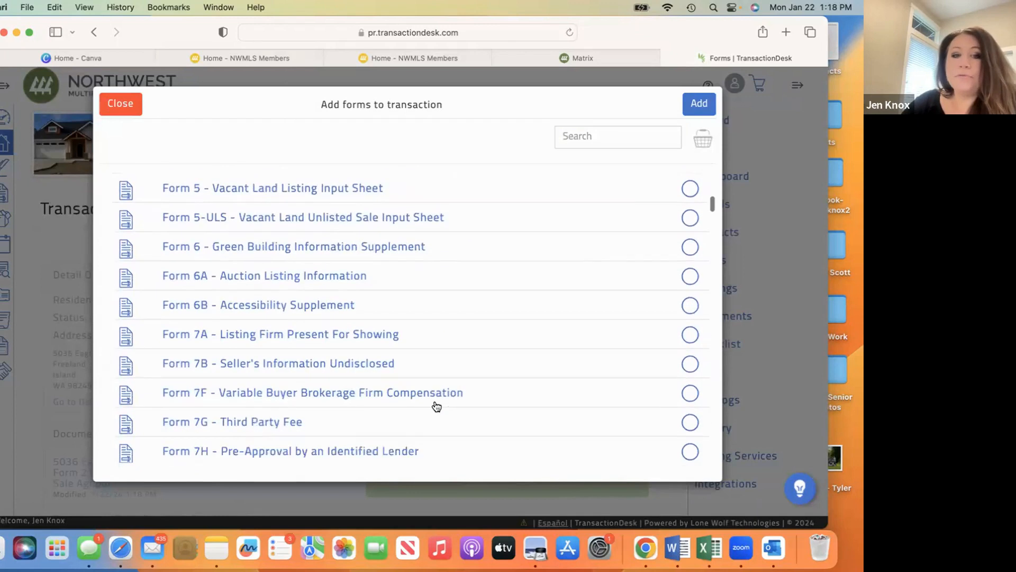
{"action": "scroll", "coordinate": [437, 406], "scroll_direction": "down", "scroll_amount": 3}
{"action": "scroll", "coordinate": [499, 288], "scroll_direction": "up", "scroll_amount": 15}
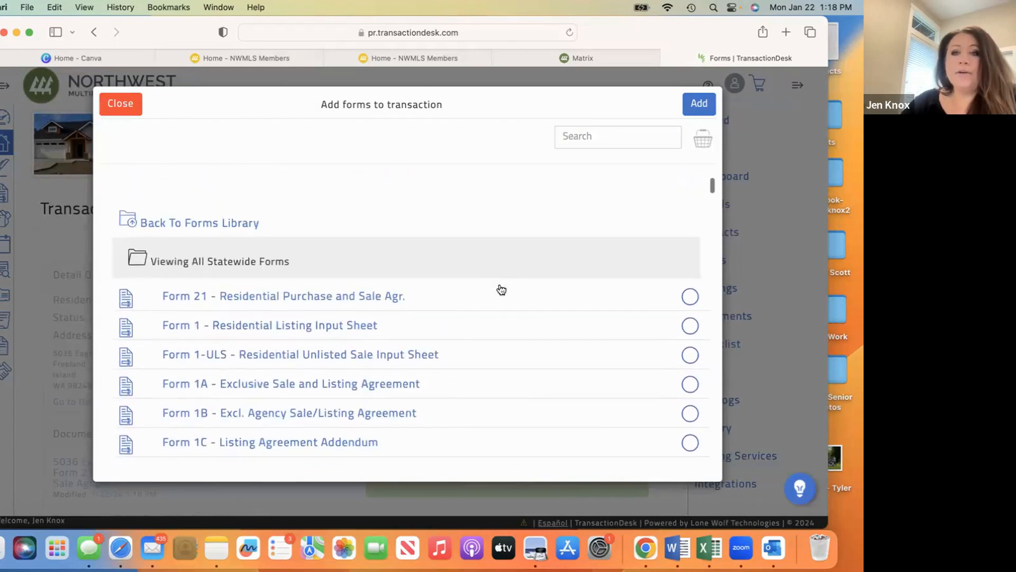
- Search the form library for "counter" and add Form 36 - Counteroffer Addendum from All Statewide Forms to the transaction
{"action": "left_click", "coordinate": [565, 139]}
{"action": "type", "text": "counter"}
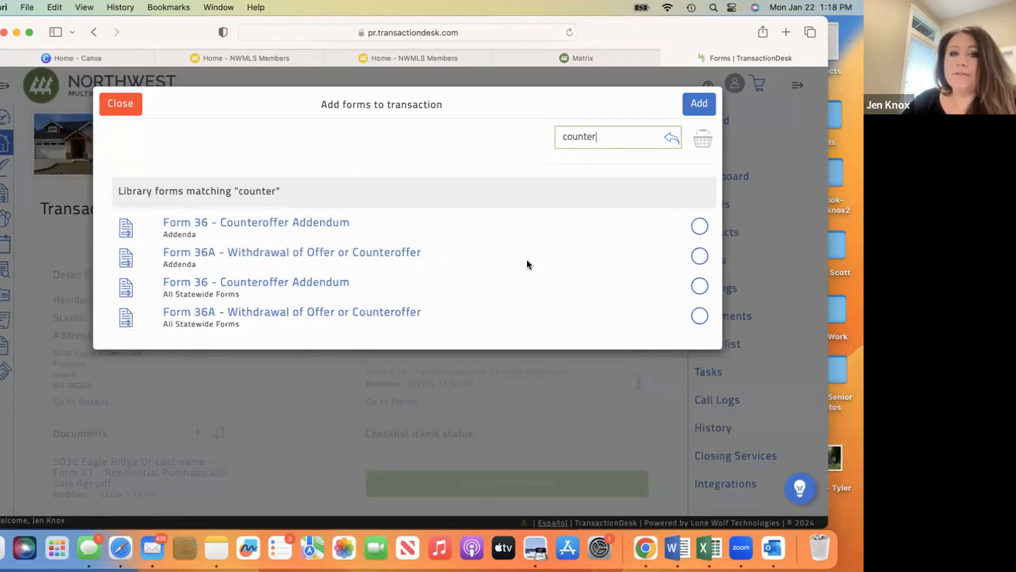
{"action": "left_click", "coordinate": [700, 286]}
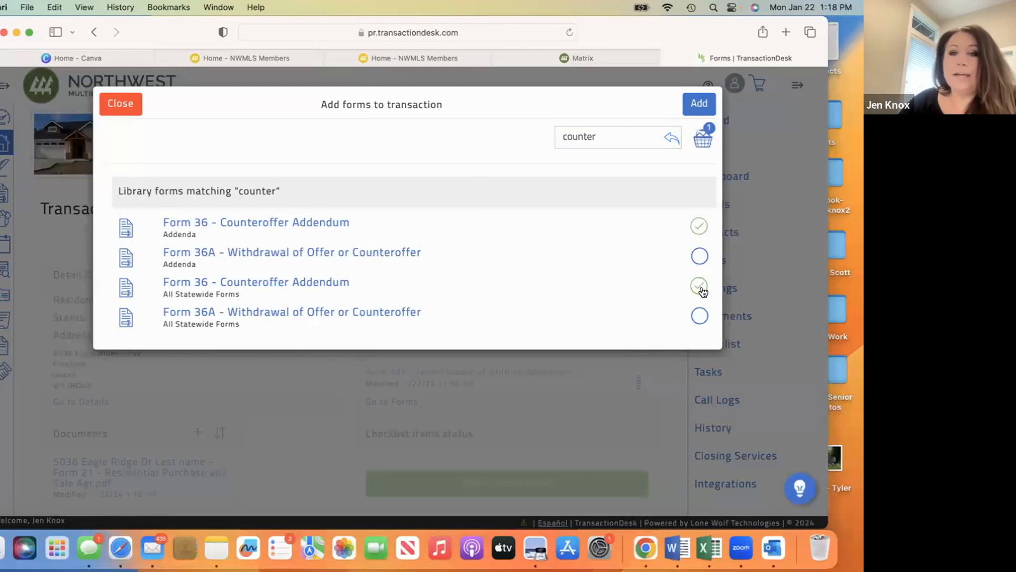
{"action": "left_click", "coordinate": [698, 106]}
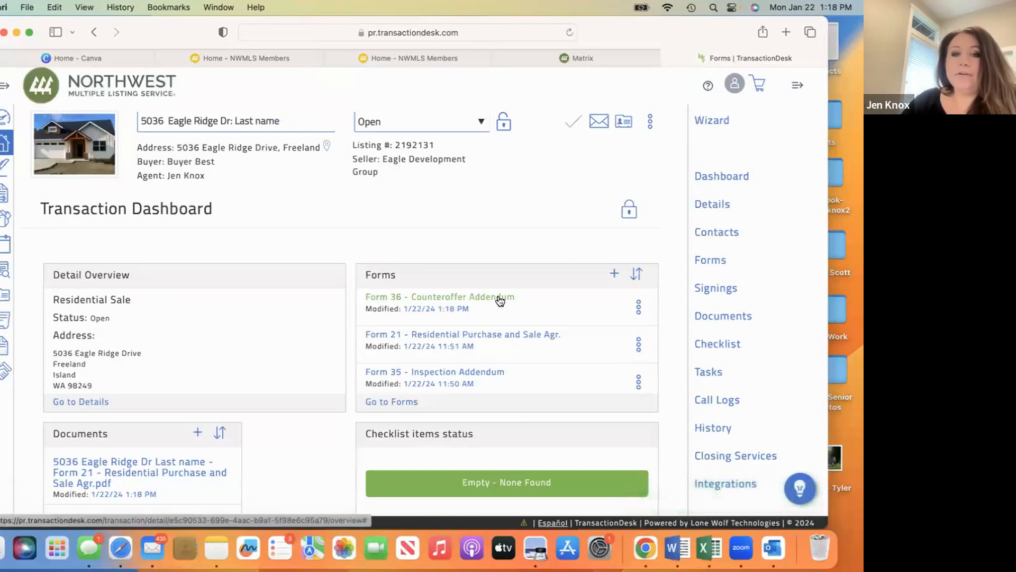
- Open the Form 36 Counteroffer Addendum and enter "best buyer" as the offering party on line 3, with the role Buyer
{"action": "left_click", "coordinate": [500, 298]}
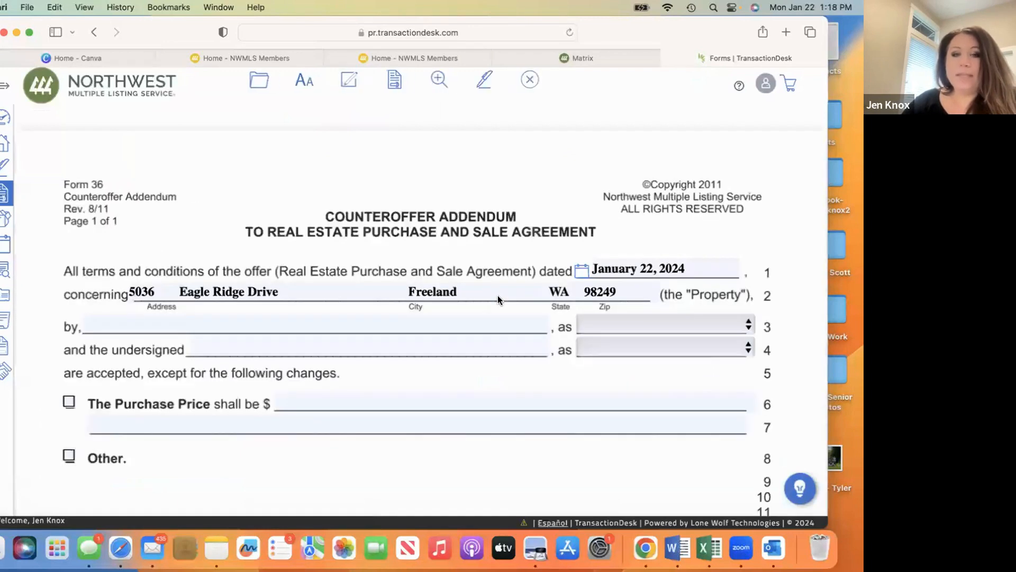
{"action": "left_click", "coordinate": [158, 326]}
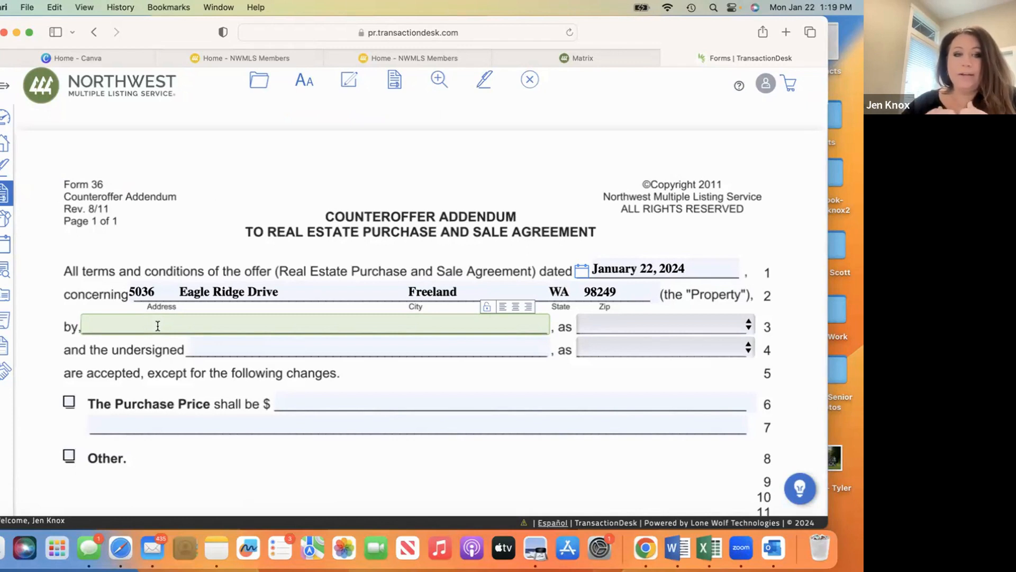
{"action": "type", "text": "best b"}
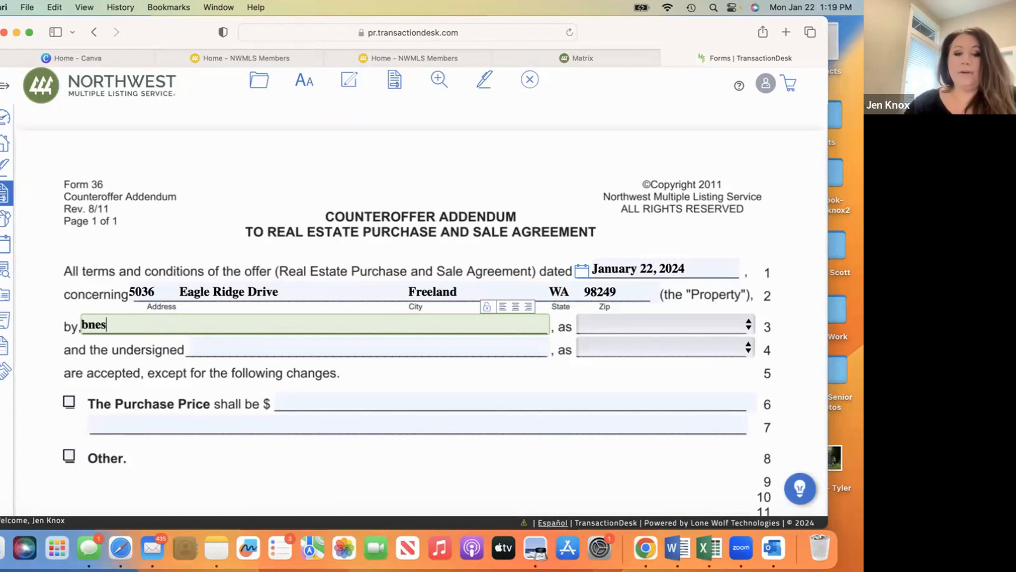
{"action": "type", "text": "uyer"}
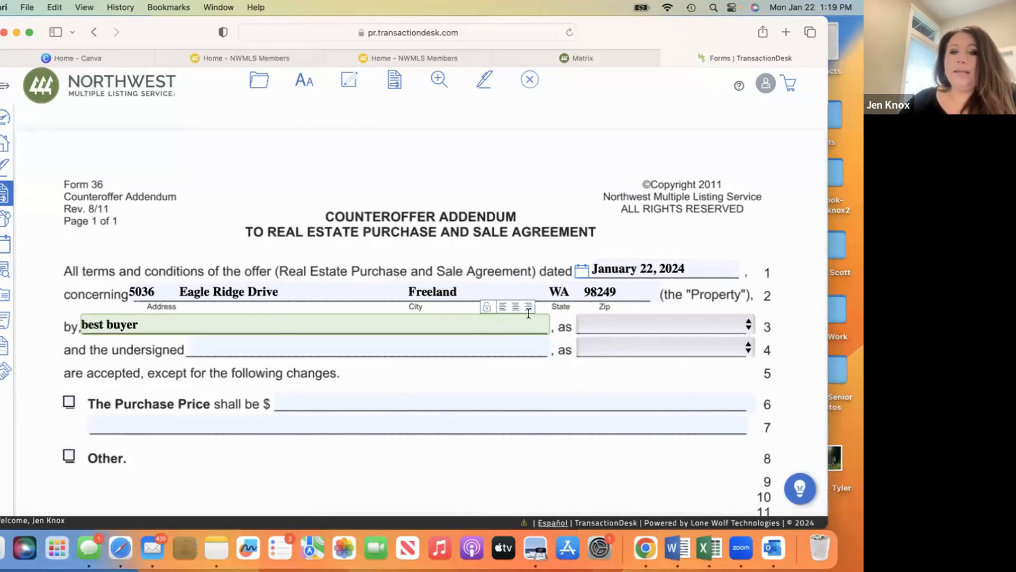
{"action": "left_click", "coordinate": [601, 321]}
{"action": "left_click", "coordinate": [607, 343]}
- Enter "seller" as the undersigned party on line 4 and set the role to Seller
{"action": "left_click", "coordinate": [323, 345]}
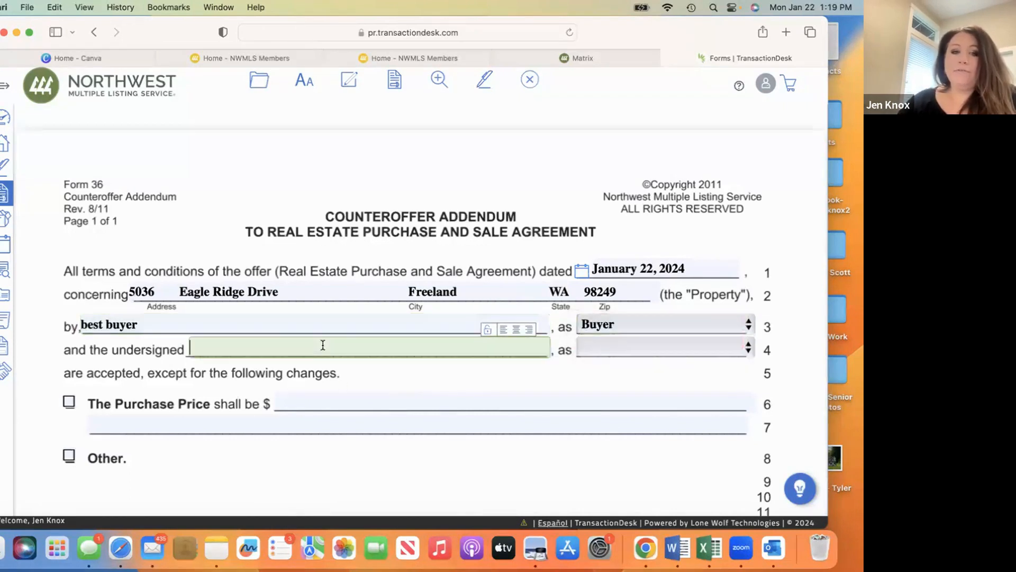
{"action": "type", "text": "seller"}
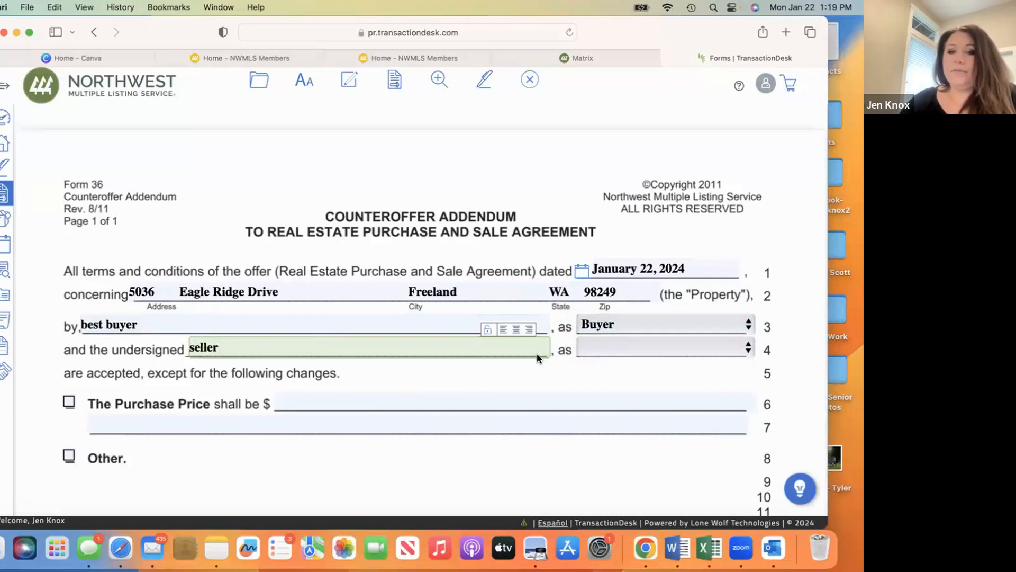
{"action": "left_click", "coordinate": [603, 346]}
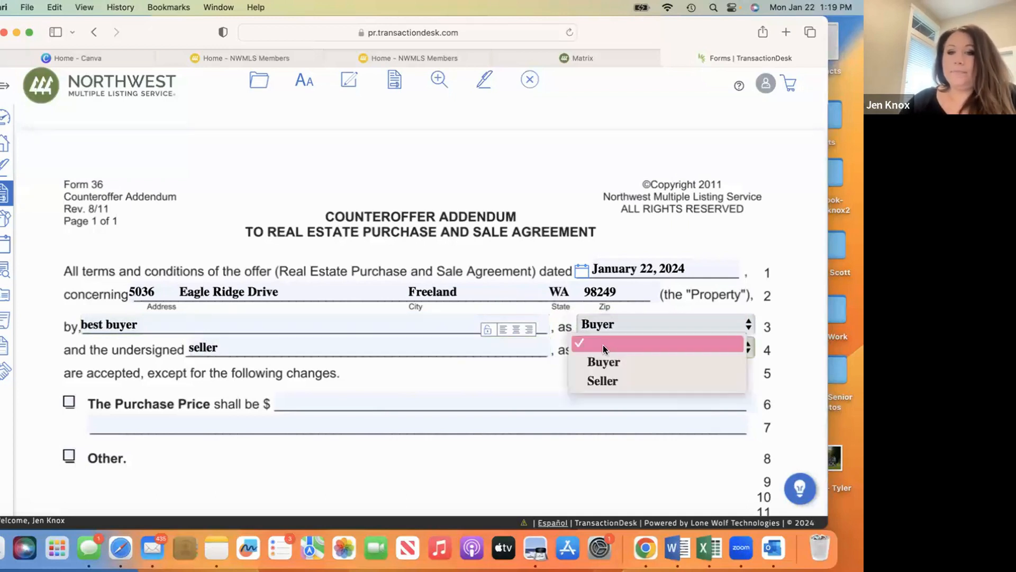
{"action": "left_click", "coordinate": [606, 384]}
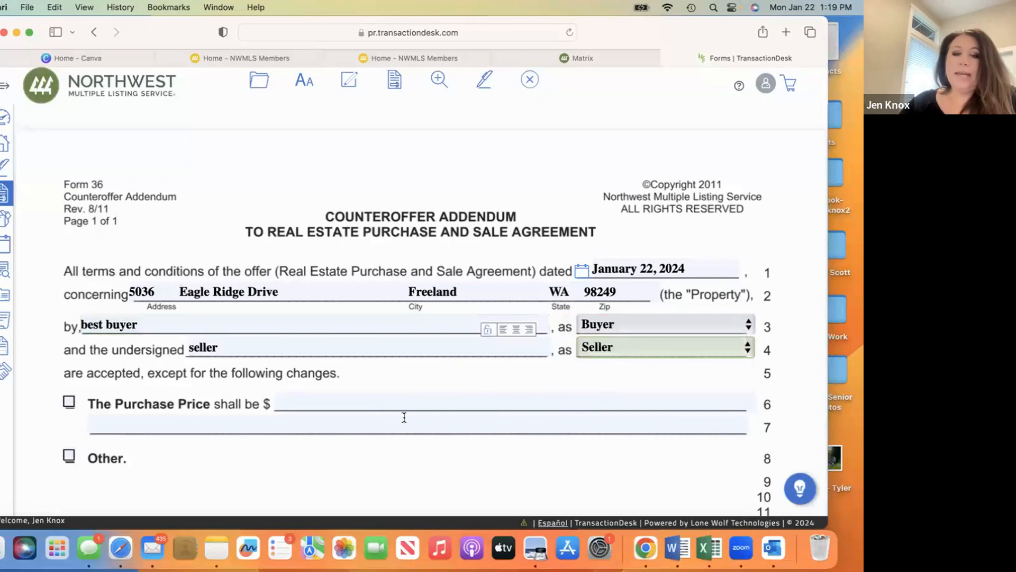
- Check the Purchase Price option on the addendum and enter 699000 as the new price
{"action": "scroll", "coordinate": [404, 417], "scroll_direction": "down", "scroll_amount": 3}
{"action": "left_click", "coordinate": [70, 297]}
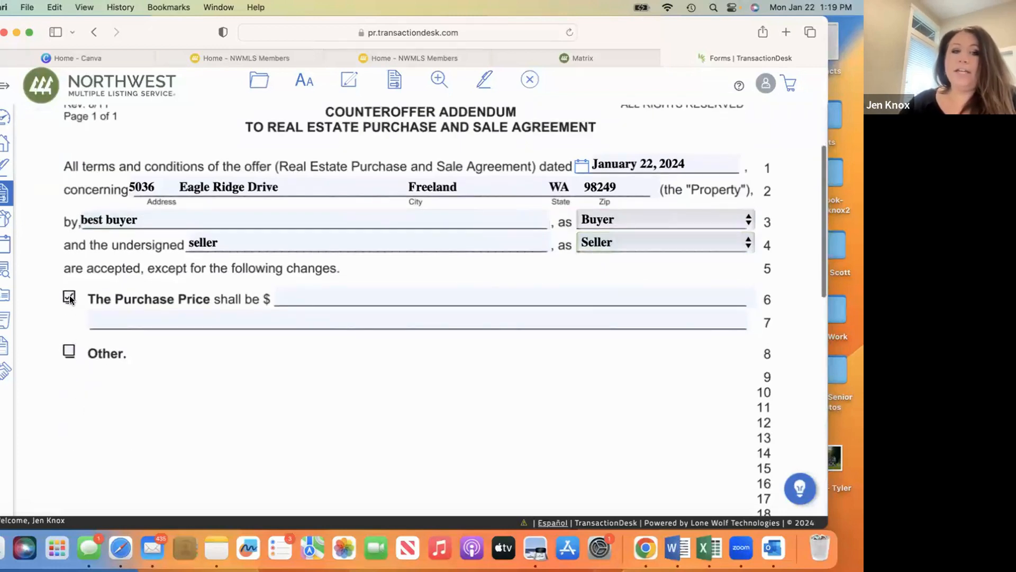
{"action": "left_click", "coordinate": [364, 298]}
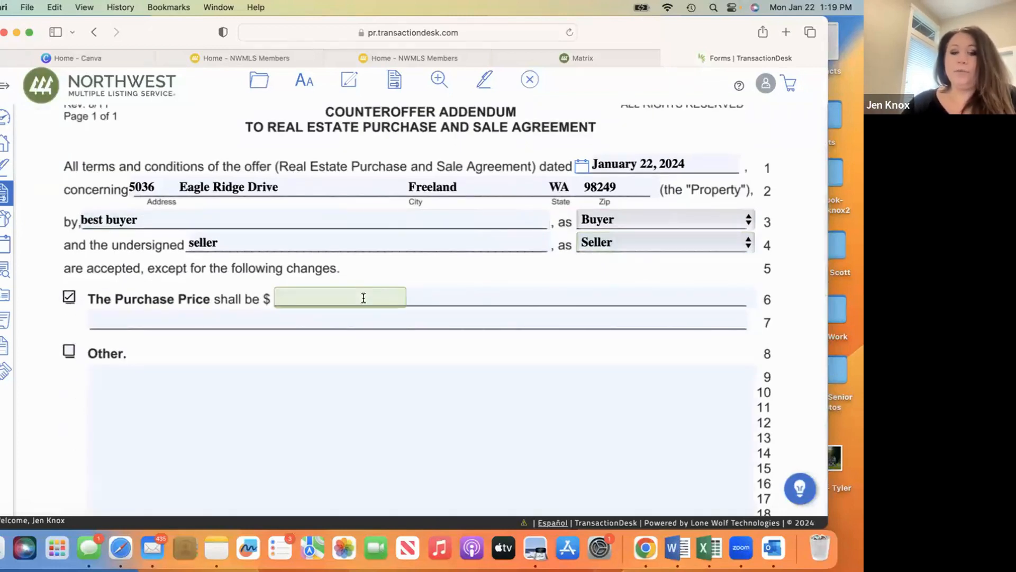
{"action": "type", "text": "69"}
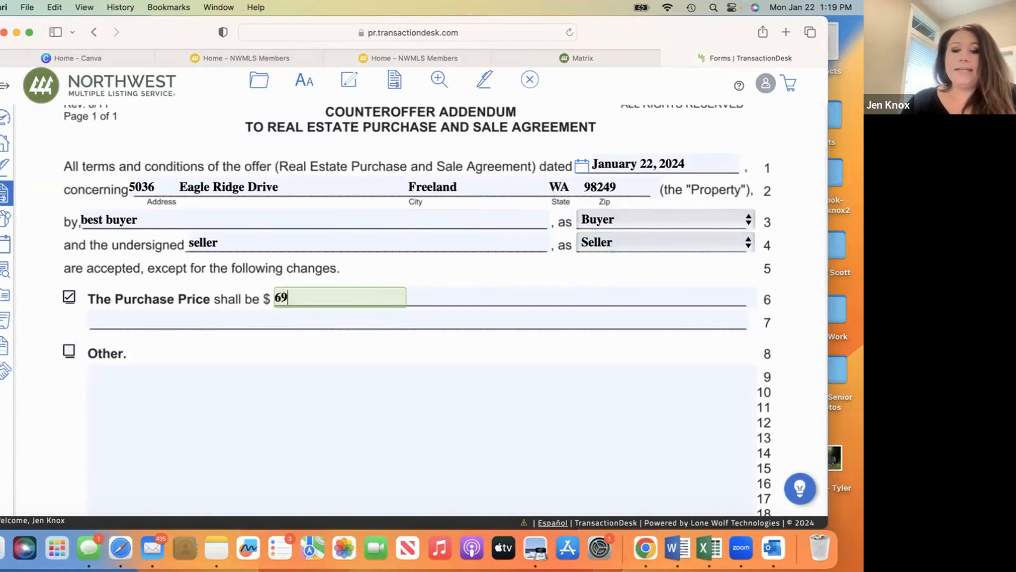
{"action": "type", "text": "9,000"}
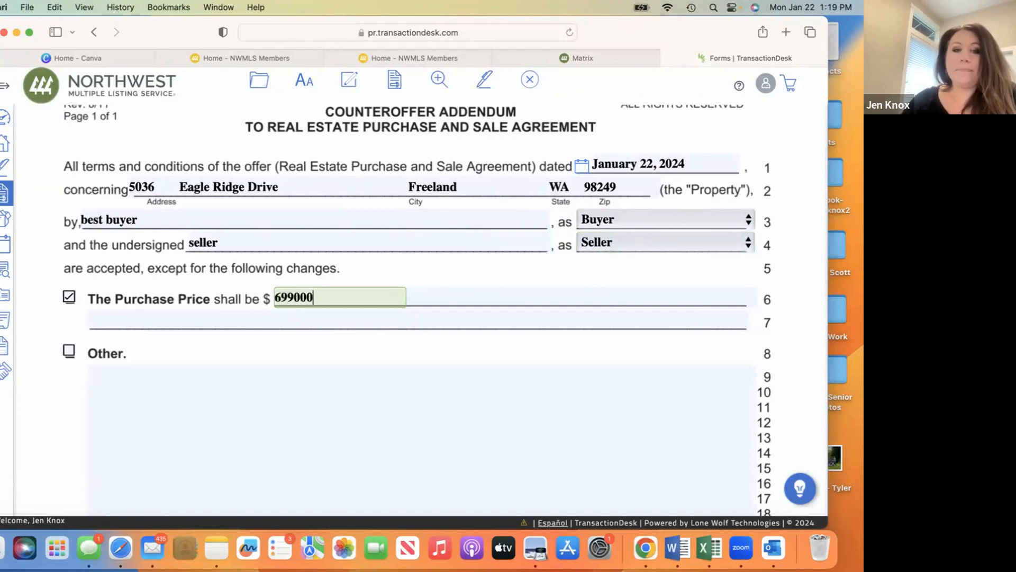
- Enter "date" as the counteroffer's expiration date on line 27 of the addendum
{"action": "left_click", "coordinate": [471, 319]}
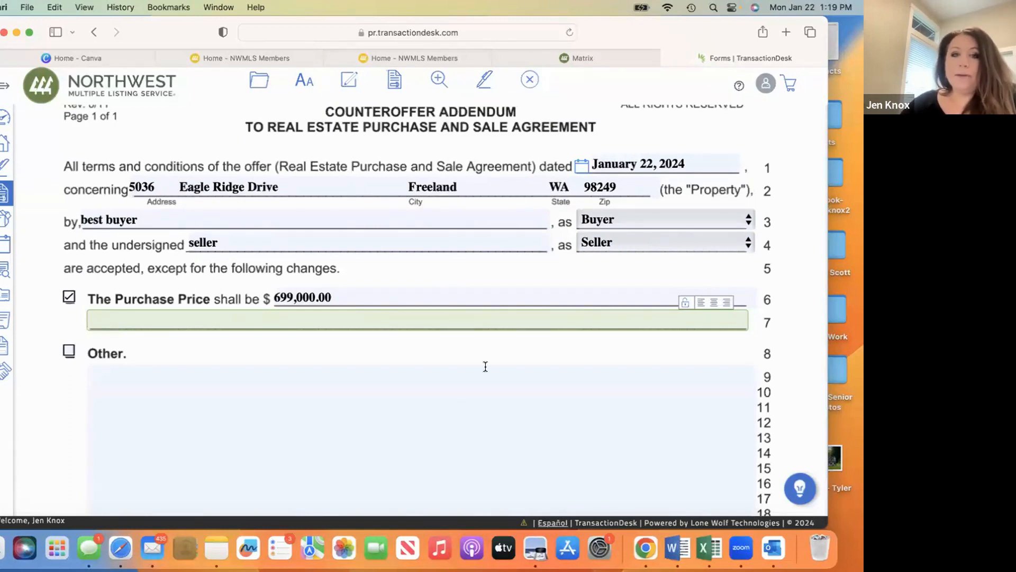
{"action": "scroll", "coordinate": [485, 366], "scroll_direction": "down", "scroll_amount": 10}
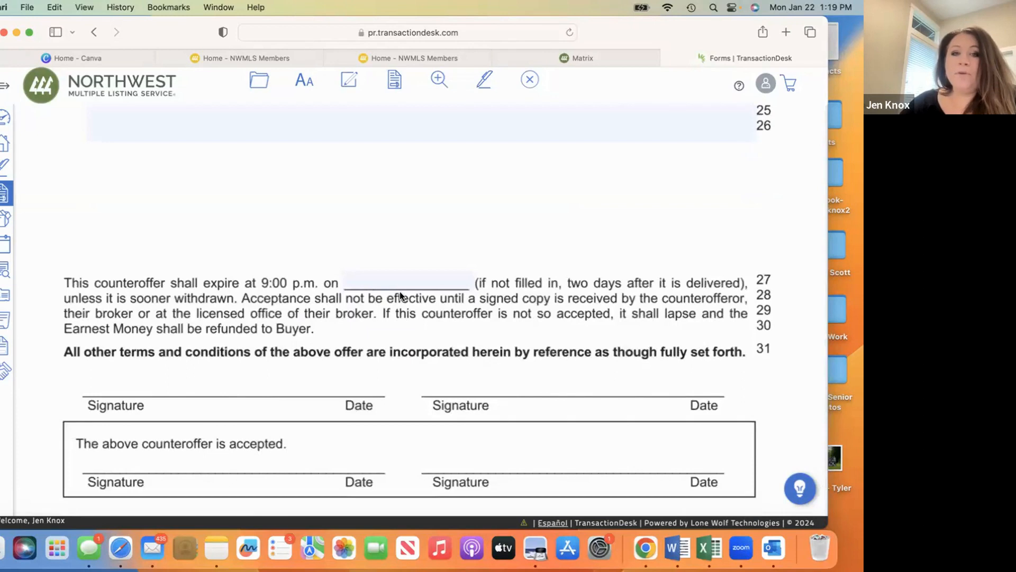
{"action": "left_click", "coordinate": [409, 280]}
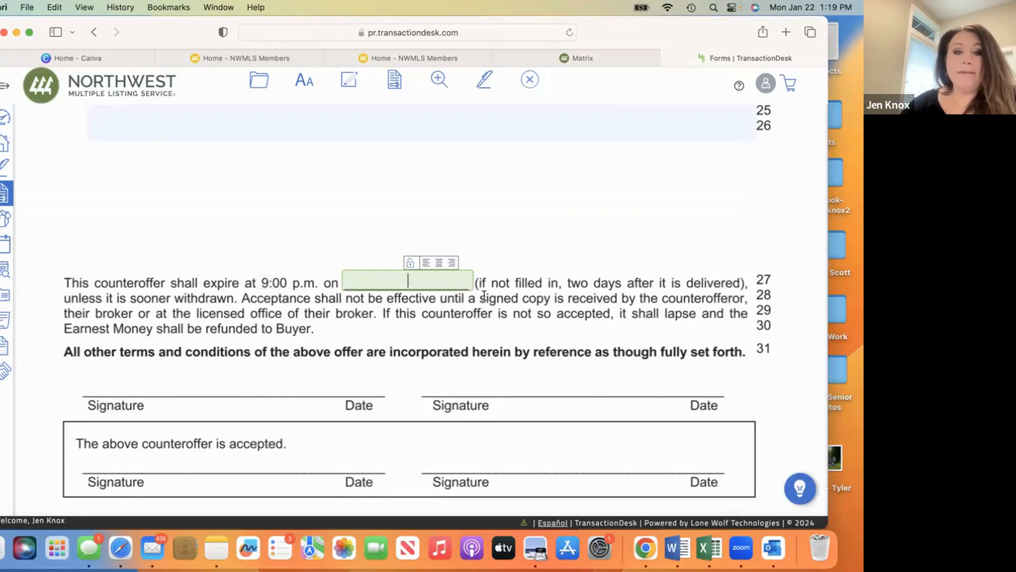
{"action": "type", "text": "date"}
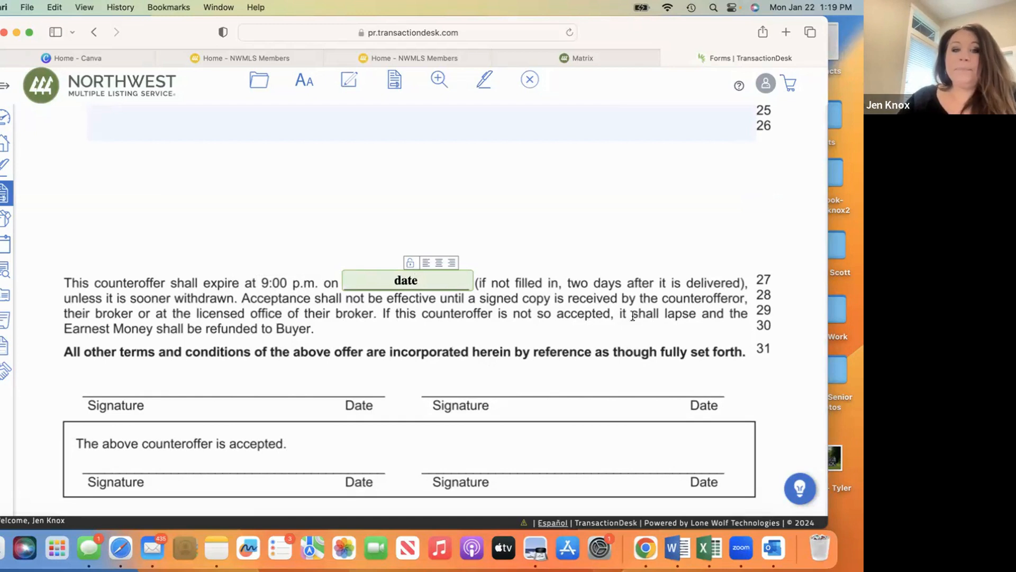
- Send the addendum to a new Authentisign signing and add the buyer from the transaction as a remote signer
{"action": "scroll", "coordinate": [528, 179], "scroll_direction": "up", "scroll_amount": 15}
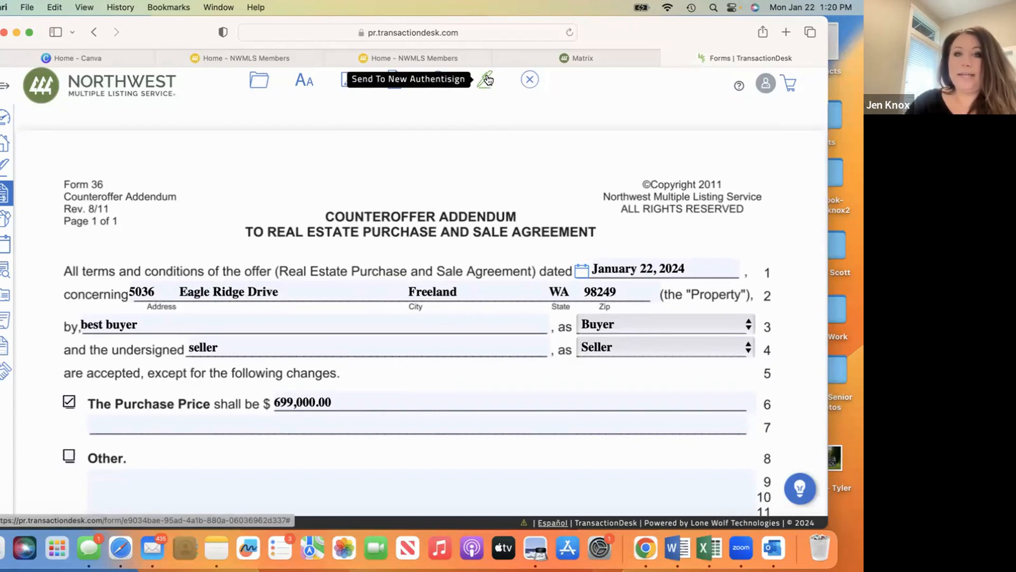
{"action": "left_click", "coordinate": [487, 79]}
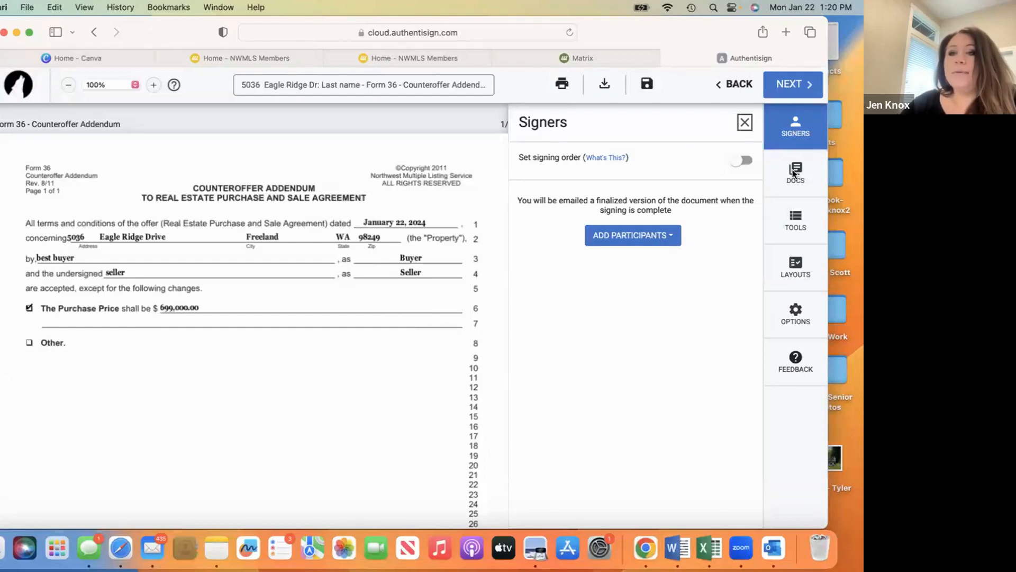
{"action": "left_click", "coordinate": [632, 233]}
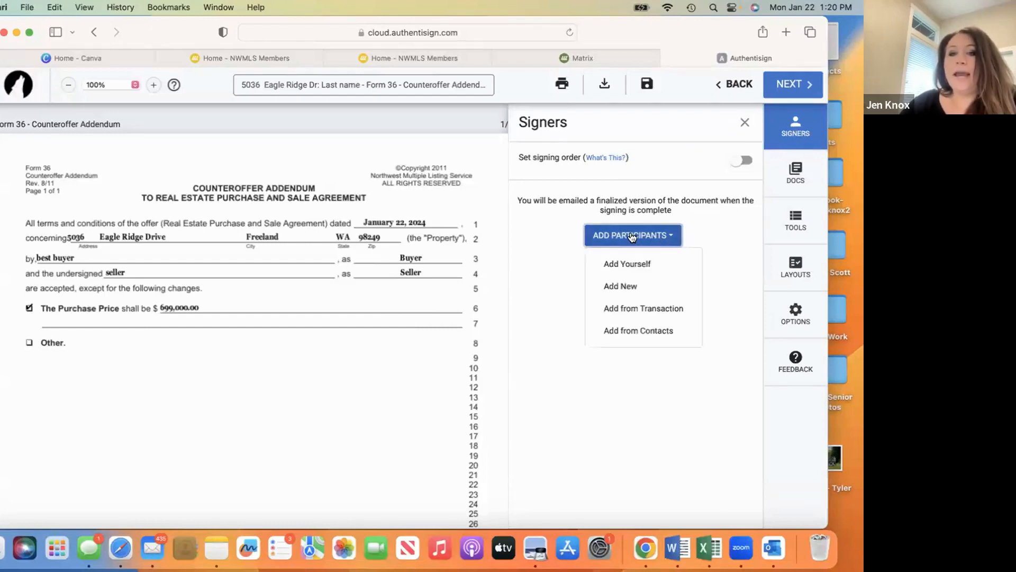
{"action": "left_click", "coordinate": [651, 307]}
{"action": "left_click", "coordinate": [463, 394]}
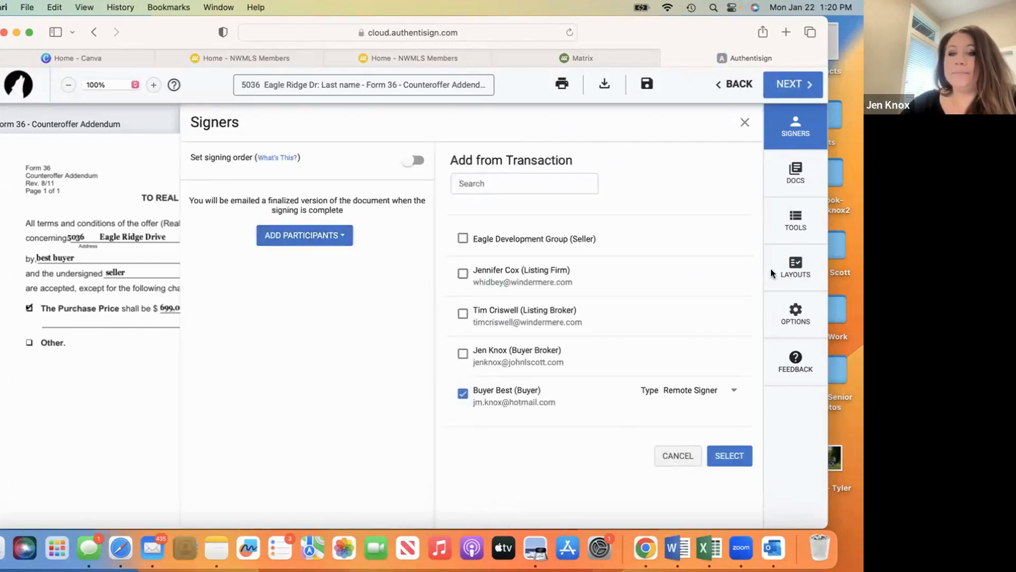
{"action": "left_click", "coordinate": [729, 457]}
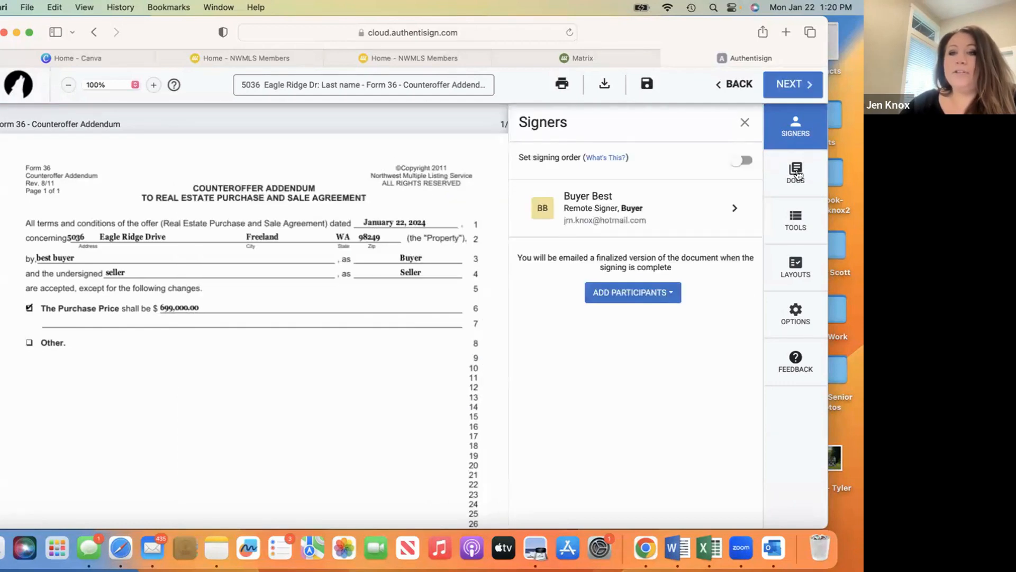
- Add the Form 21 - Residential Purchase and Sale Agr document modified 1/22/2024 5:13 AM from the transaction to the signing
{"action": "left_click", "coordinate": [797, 172]}
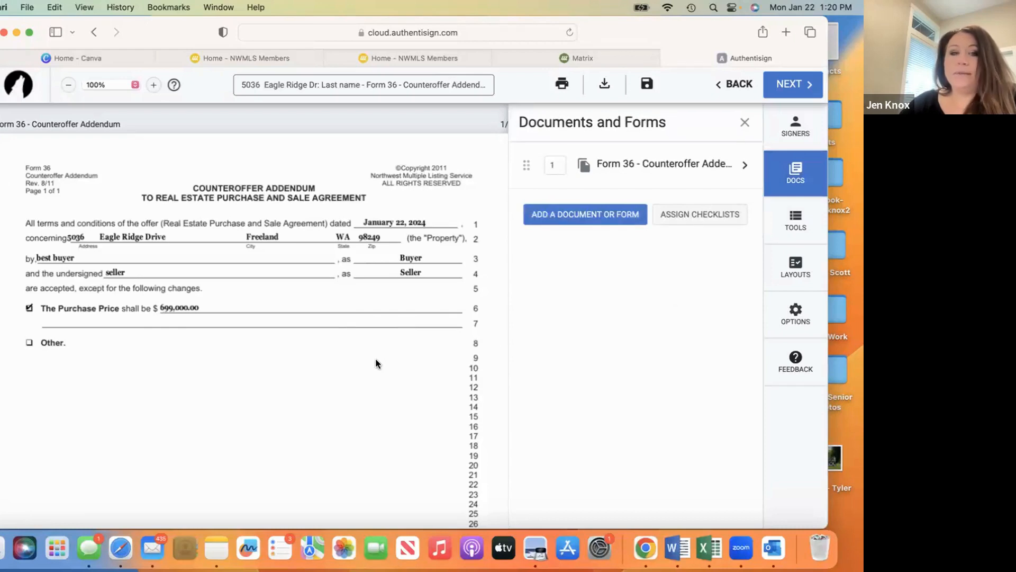
{"action": "left_click", "coordinate": [570, 222]}
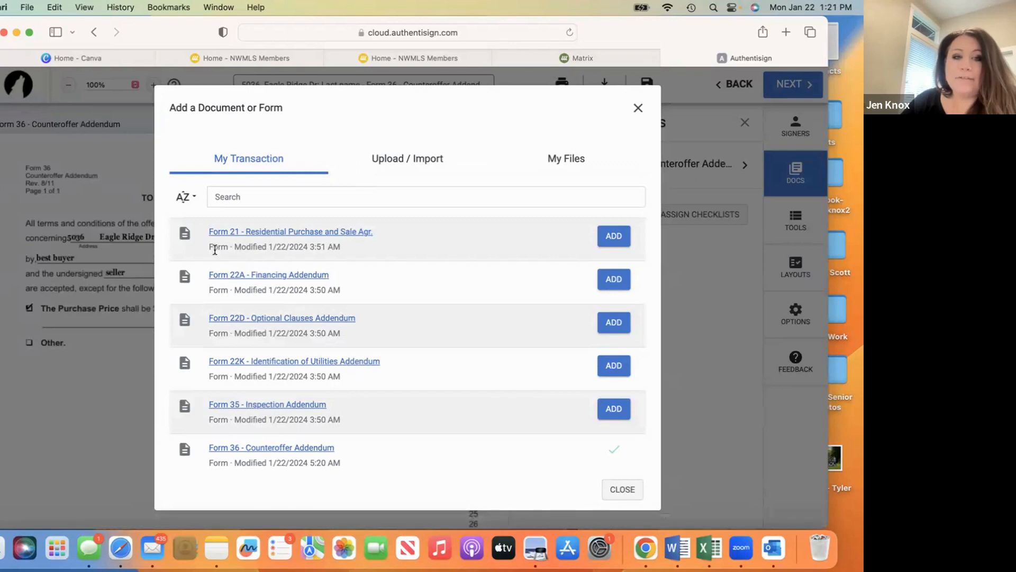
{"action": "scroll", "coordinate": [355, 360], "scroll_direction": "down", "scroll_amount": 5}
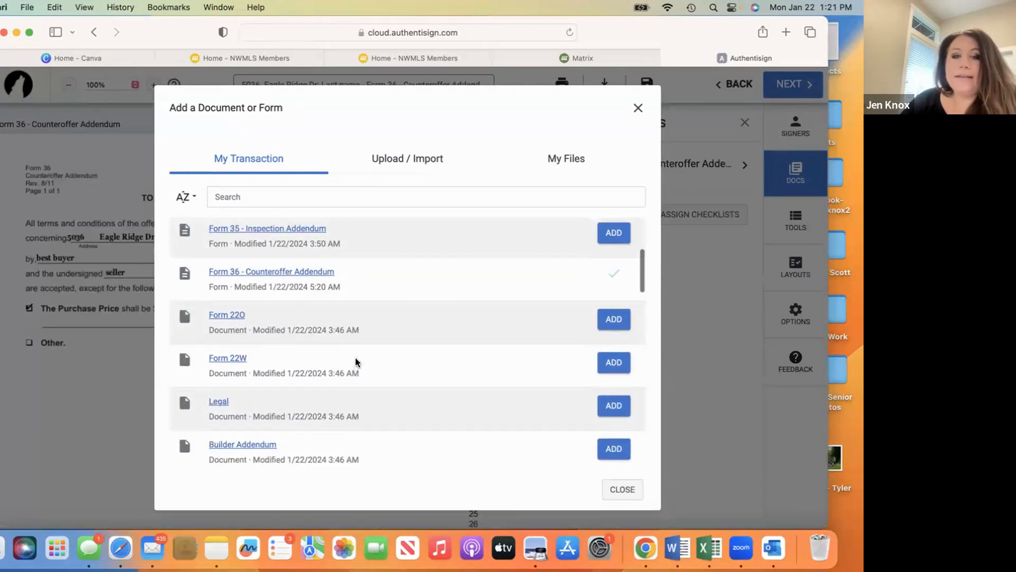
{"action": "scroll", "coordinate": [355, 362], "scroll_direction": "up", "scroll_amount": 4}
{"action": "scroll", "coordinate": [356, 363], "scroll_direction": "down", "scroll_amount": 1}
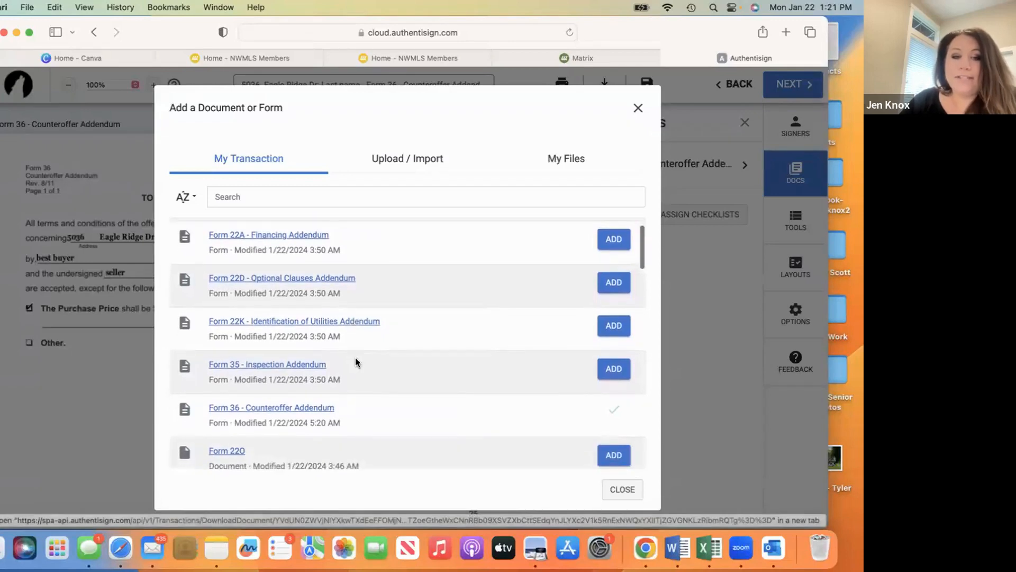
{"action": "scroll", "coordinate": [356, 363], "scroll_direction": "down", "scroll_amount": 3}
{"action": "scroll", "coordinate": [355, 363], "scroll_direction": "down", "scroll_amount": 6}
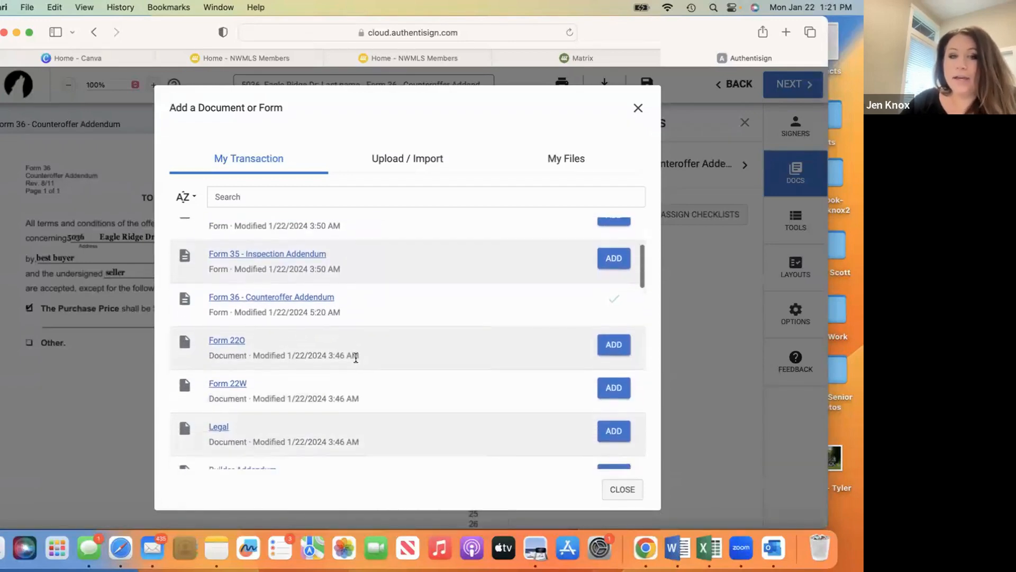
{"action": "scroll", "coordinate": [356, 357], "scroll_direction": "down", "scroll_amount": 5}
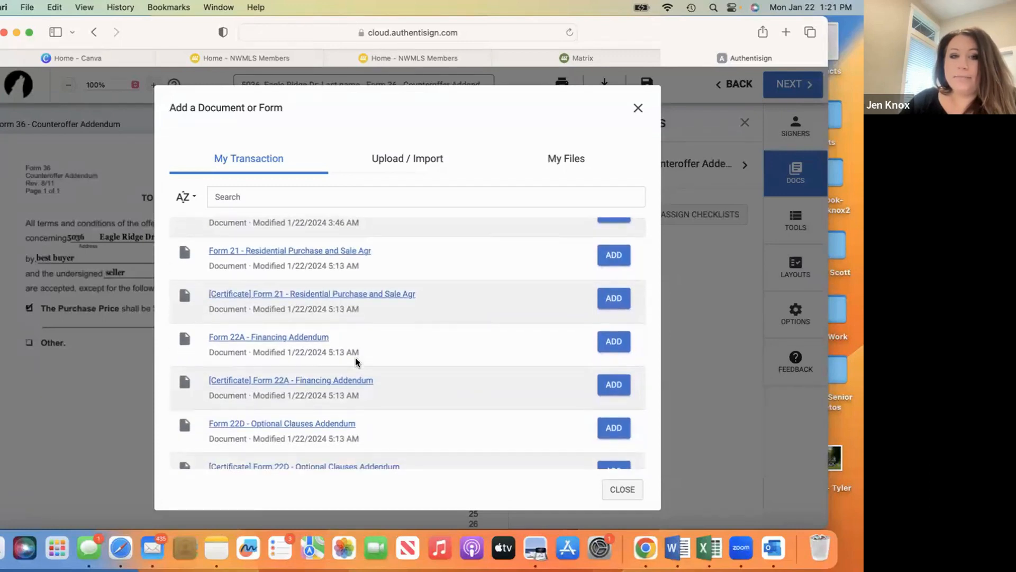
{"action": "scroll", "coordinate": [355, 361], "scroll_direction": "down", "scroll_amount": 1}
{"action": "scroll", "coordinate": [355, 361], "scroll_direction": "up", "scroll_amount": 3}
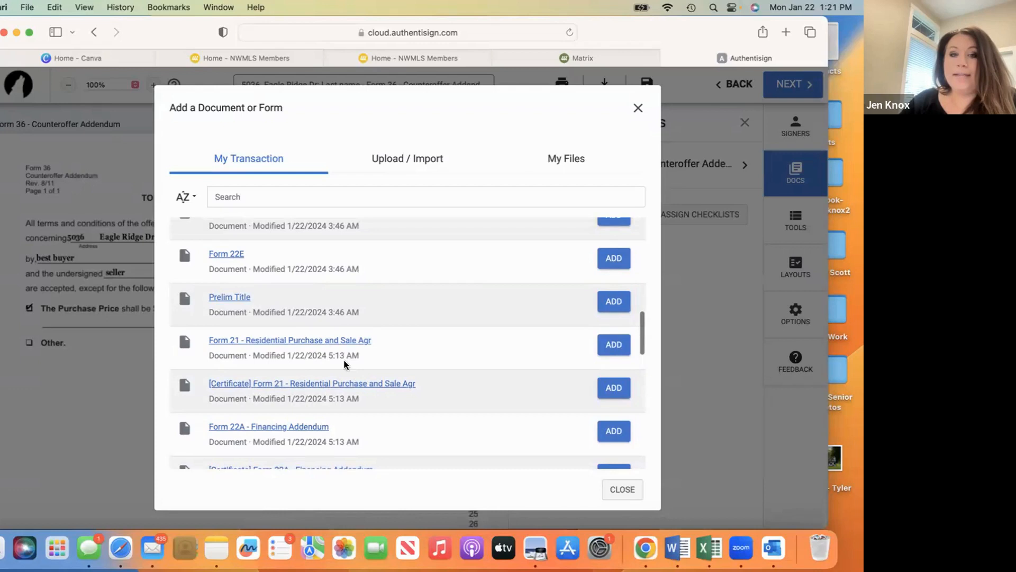
{"action": "left_click", "coordinate": [619, 348]}
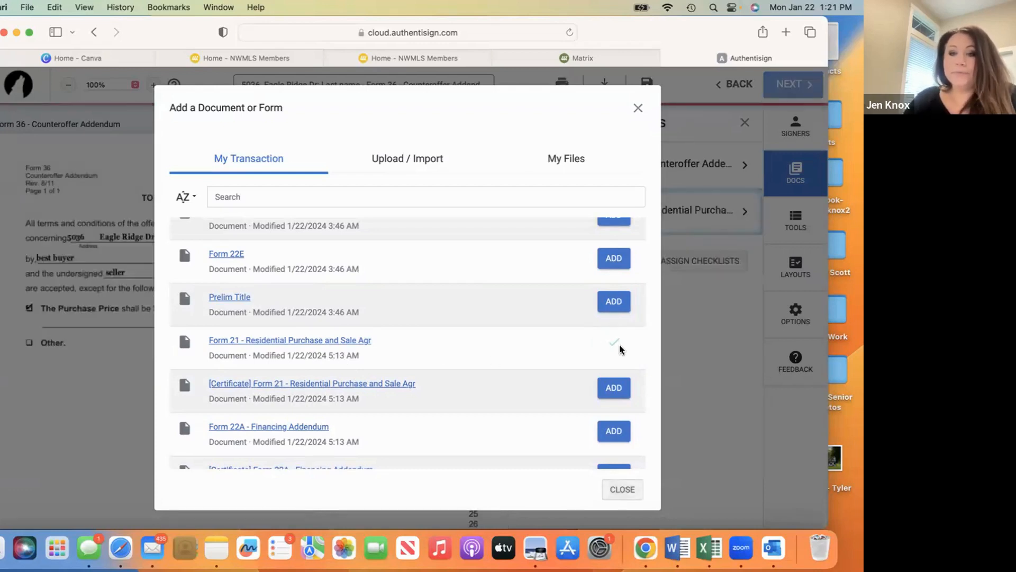
{"action": "left_click", "coordinate": [623, 495]}
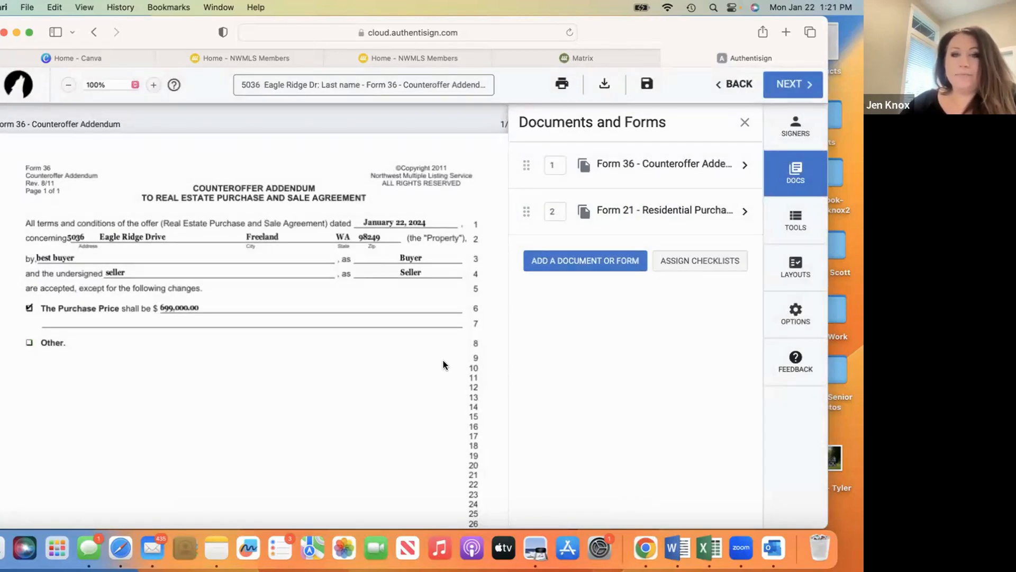
- Review the signature areas of the counteroffer addendum and the first page of the attached Form 21 purchase and sale agreement
{"action": "scroll", "coordinate": [444, 365], "scroll_direction": "down", "scroll_amount": 15}
{"action": "scroll", "coordinate": [444, 365], "scroll_direction": "down", "scroll_amount": 15}
{"action": "scroll", "coordinate": [443, 365], "scroll_direction": "down", "scroll_amount": 5}
{"action": "scroll", "coordinate": [443, 360], "scroll_direction": "up", "scroll_amount": 15}
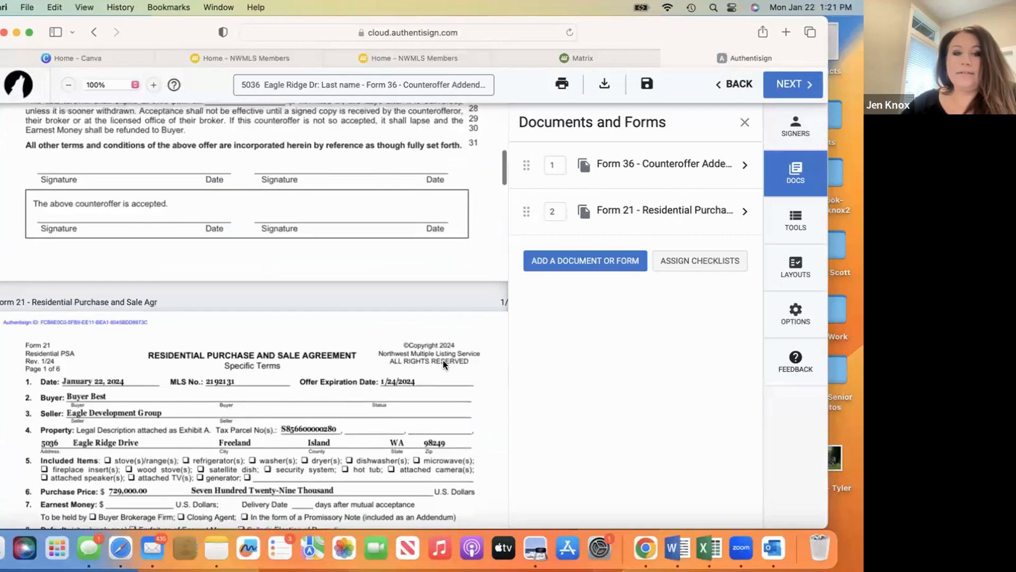
{"action": "scroll", "coordinate": [443, 360], "scroll_direction": "up", "scroll_amount": 3}
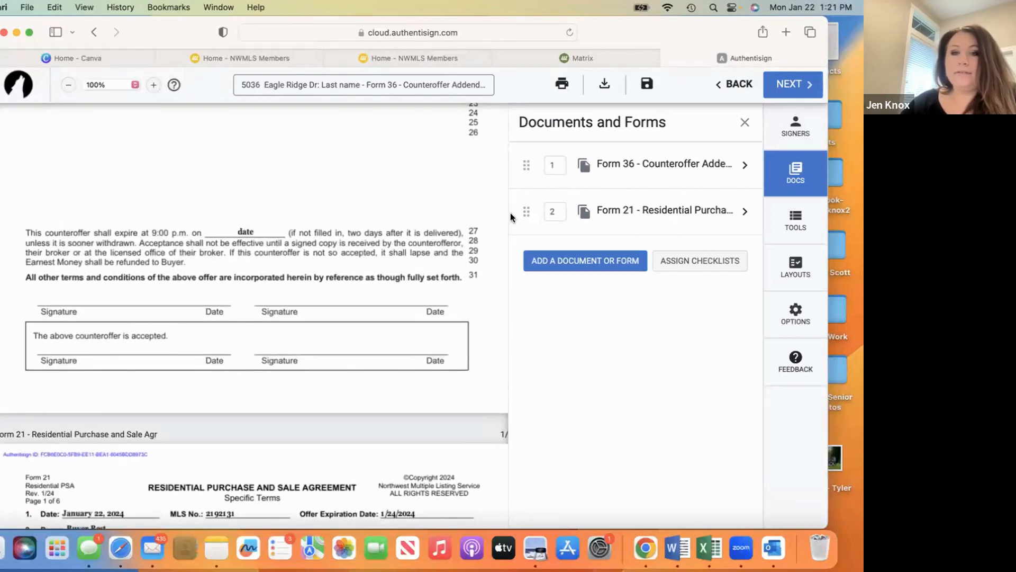
{"action": "scroll", "coordinate": [433, 296], "scroll_direction": "down", "scroll_amount": 20}
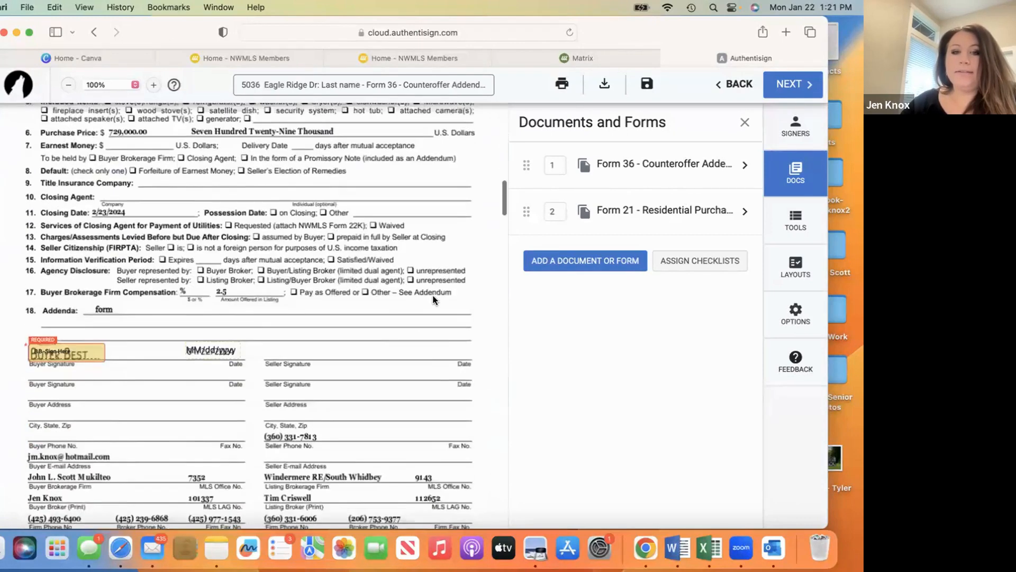
{"action": "scroll", "coordinate": [433, 299], "scroll_direction": "up", "scroll_amount": 10}
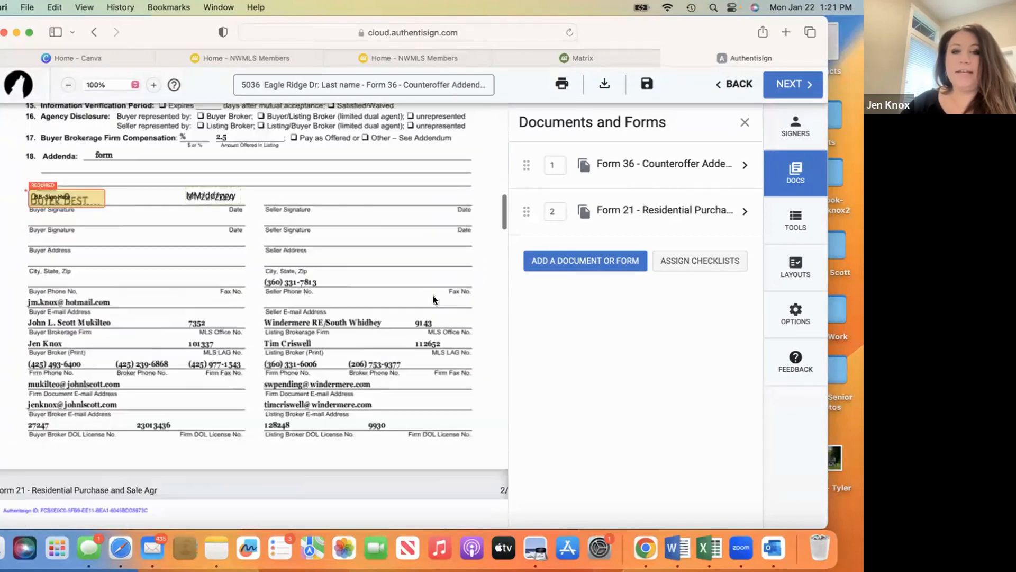